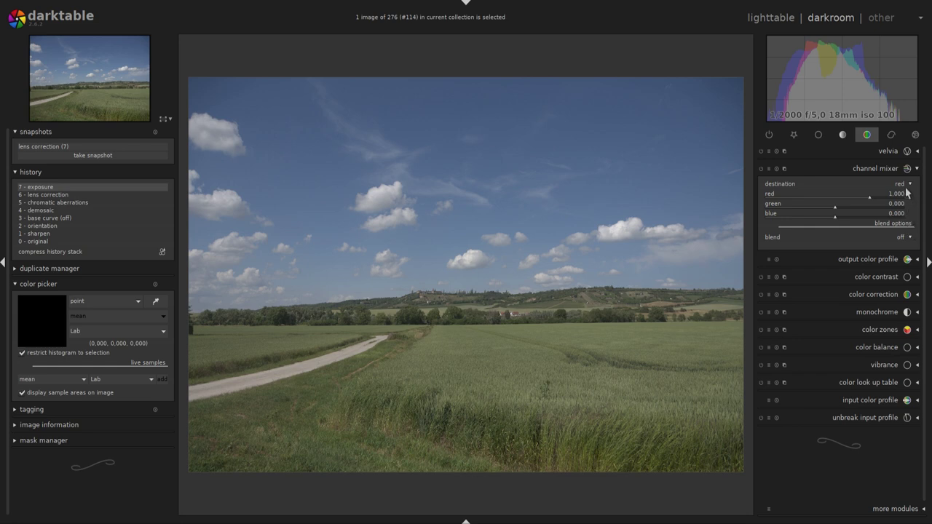
Set the channel mixer's destination to gray and blend it uniformly with the lightness blend mode
click(905, 187)
click(901, 214)
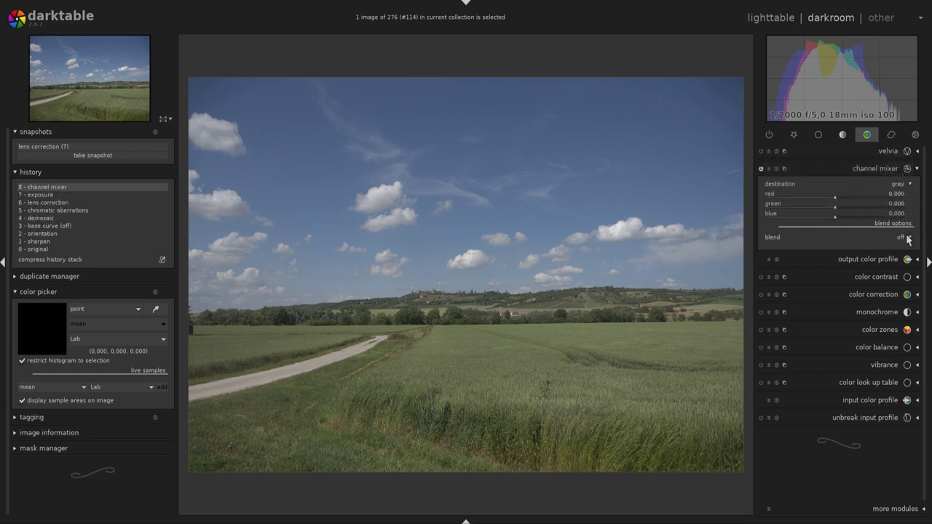
click(908, 237)
click(907, 252)
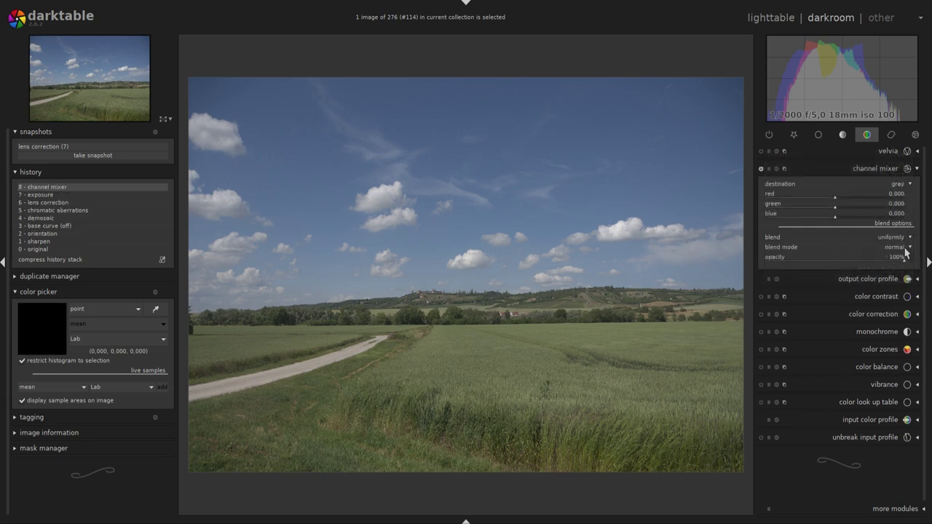
click(905, 248)
click(902, 458)
Set the channel mixer's gray output to red 0.825, green 0.197 and blue -0.028
mouse_move(835, 202)
mouse_down()
mouse_move(793, 202)
mouse_move(864, 201)
mouse_up()
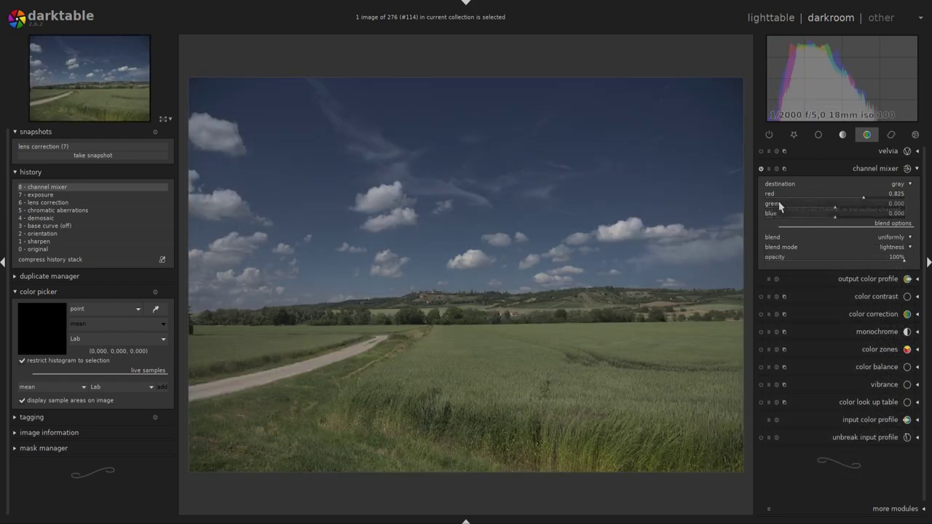
mouse_move(857, 205)
mouse_down()
mouse_move(826, 211)
mouse_move(843, 211)
mouse_up()
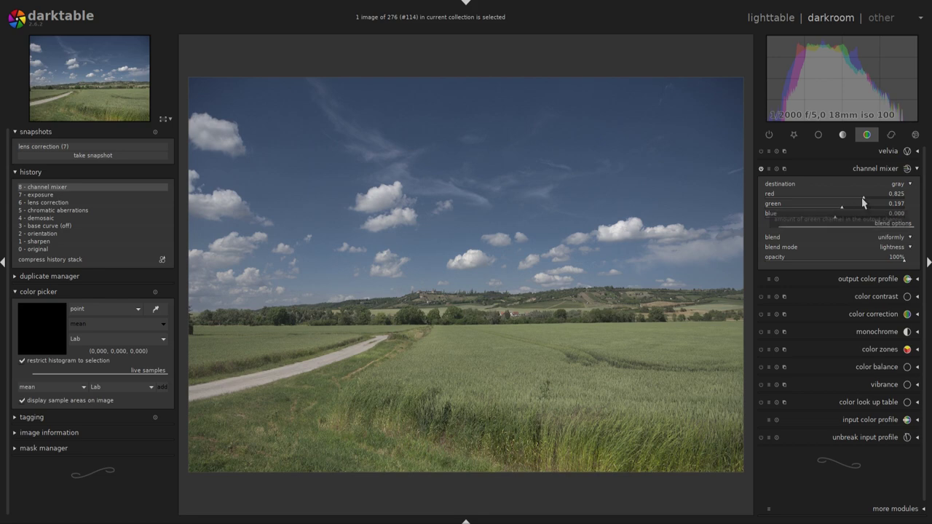
click(834, 220)
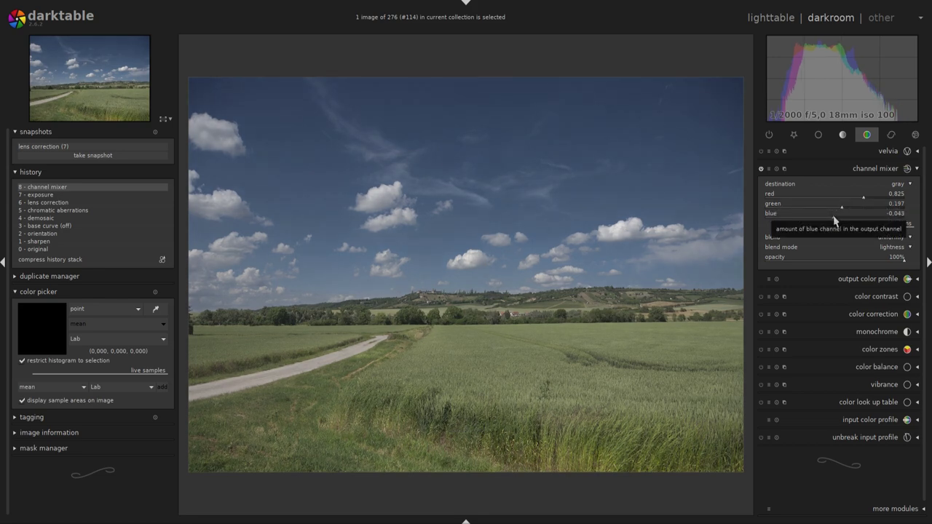
drag(834, 220, 836, 212)
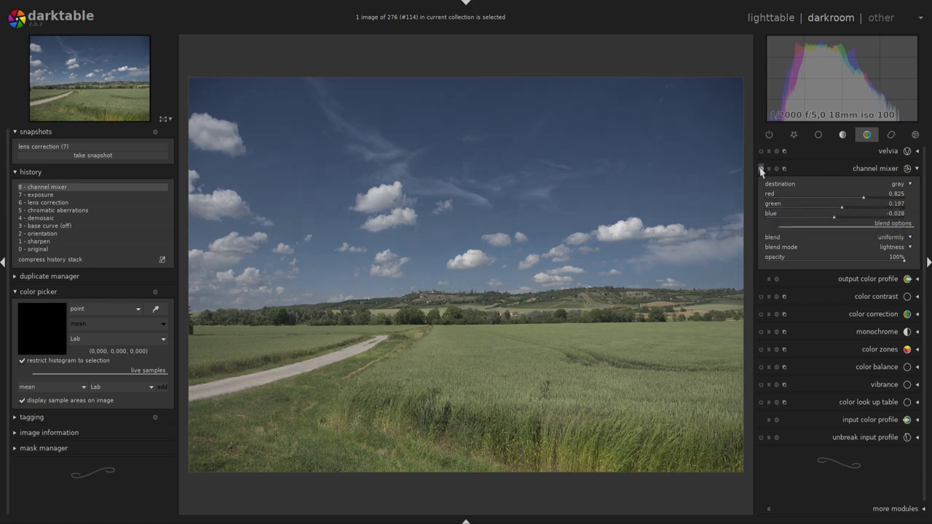
Compare the image with the channel mixer switched off and on, leave it on and collapse the module
click(760, 170)
click(761, 170)
click(761, 170)
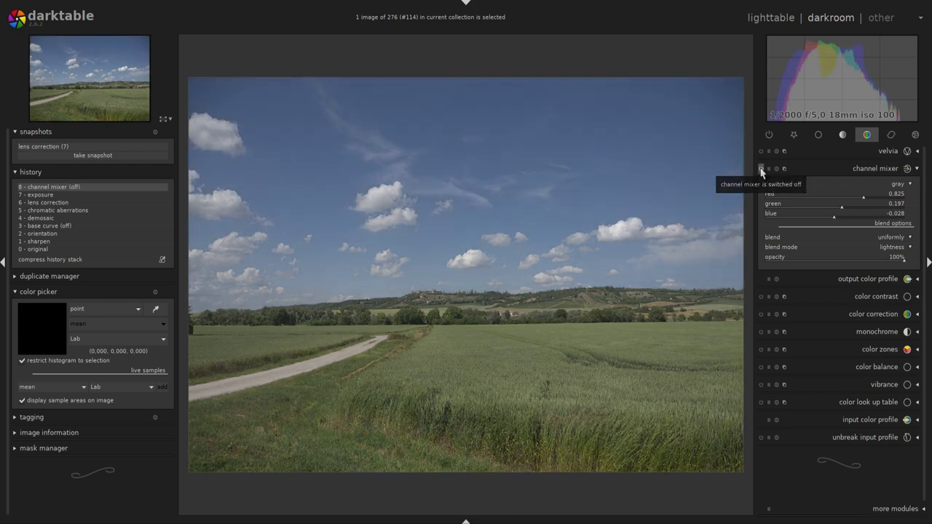
click(760, 170)
click(761, 170)
click(761, 170)
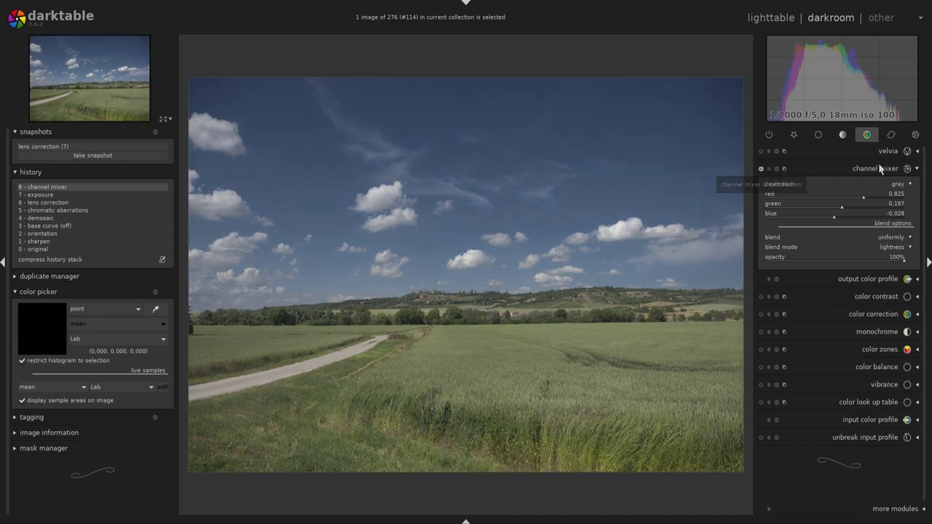
click(918, 171)
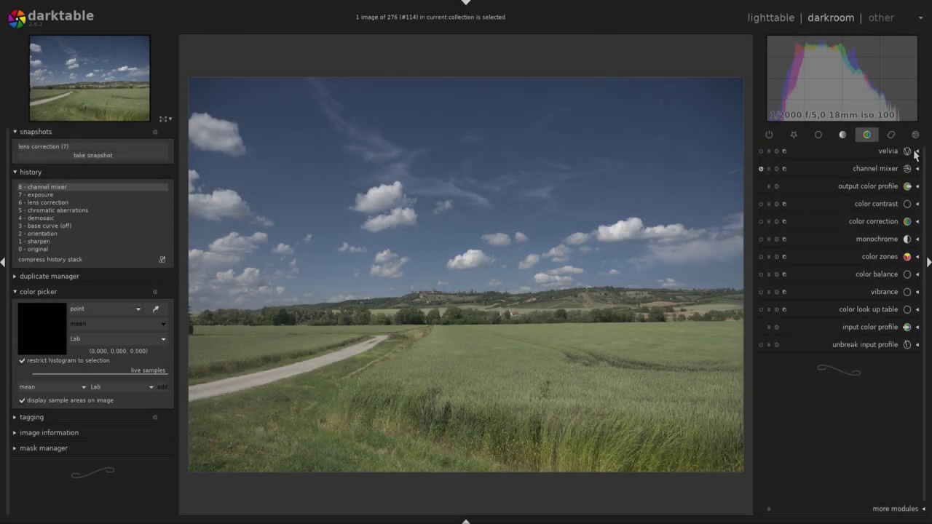
Boost the colors with velvia at a strength of 62% and collapse the module
click(915, 152)
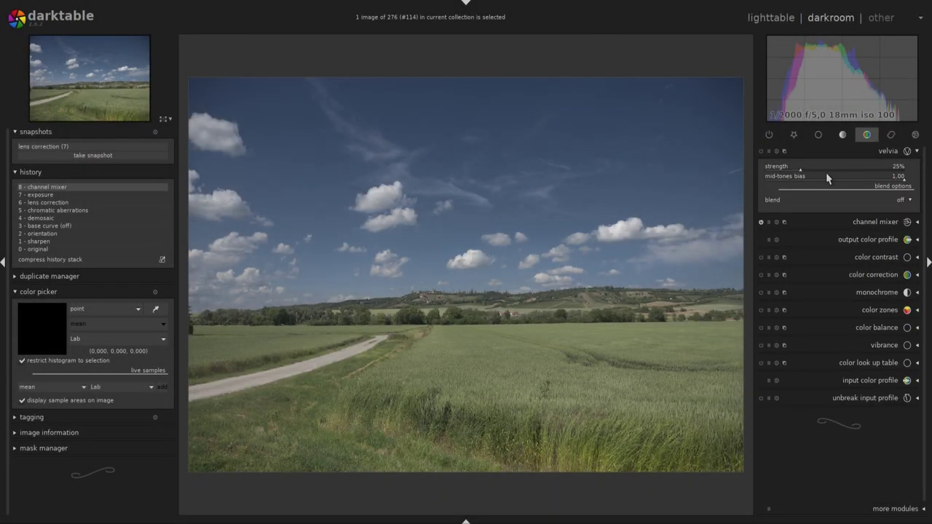
drag(798, 169, 833, 171)
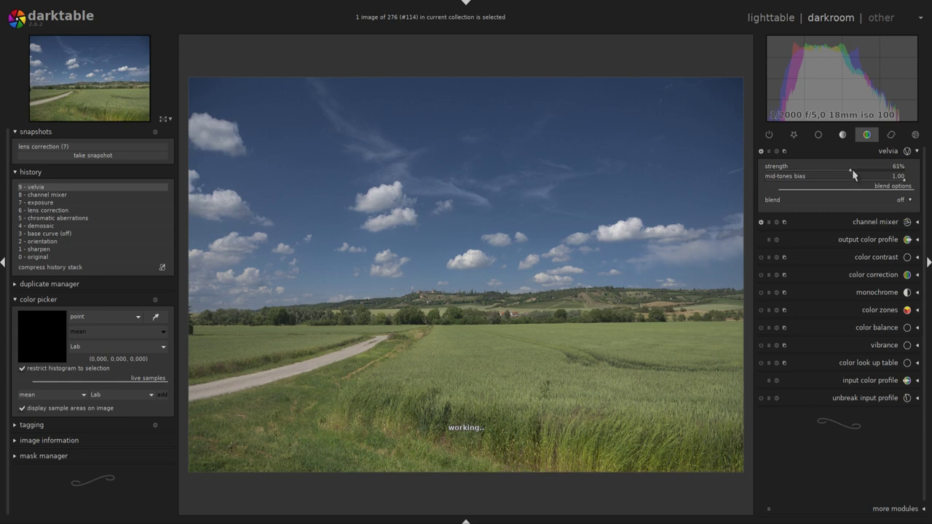
scroll(851, 170, up, 1)
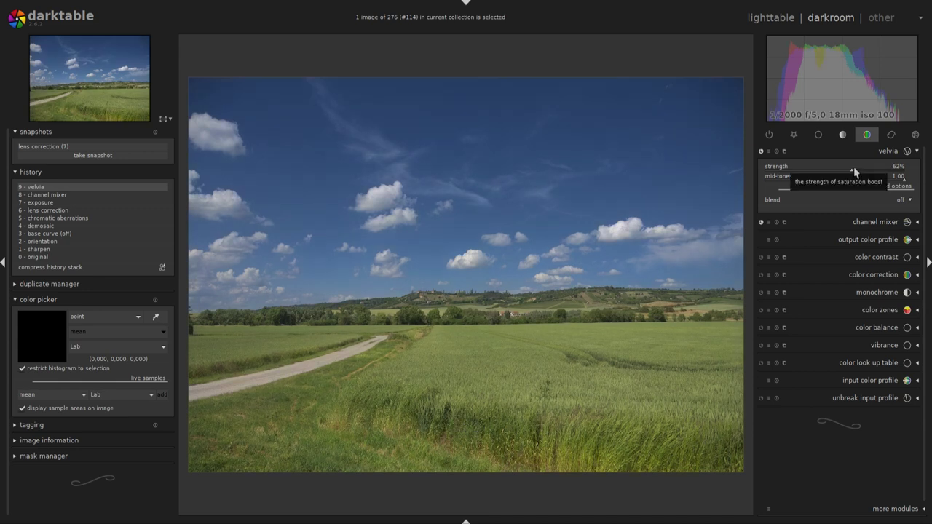
click(917, 152)
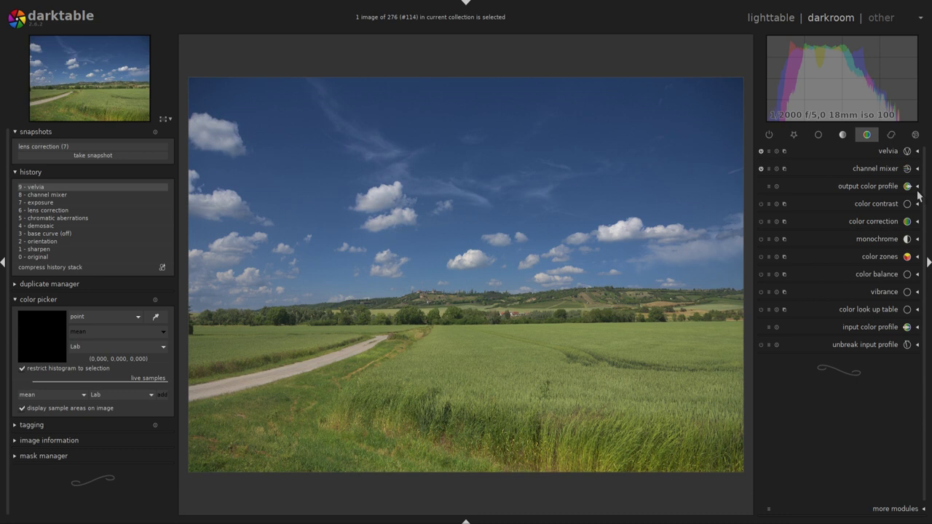
Darken the image with the tone curve by pulling a midtone point down to about 37.5 / 24.9
click(843, 136)
click(918, 188)
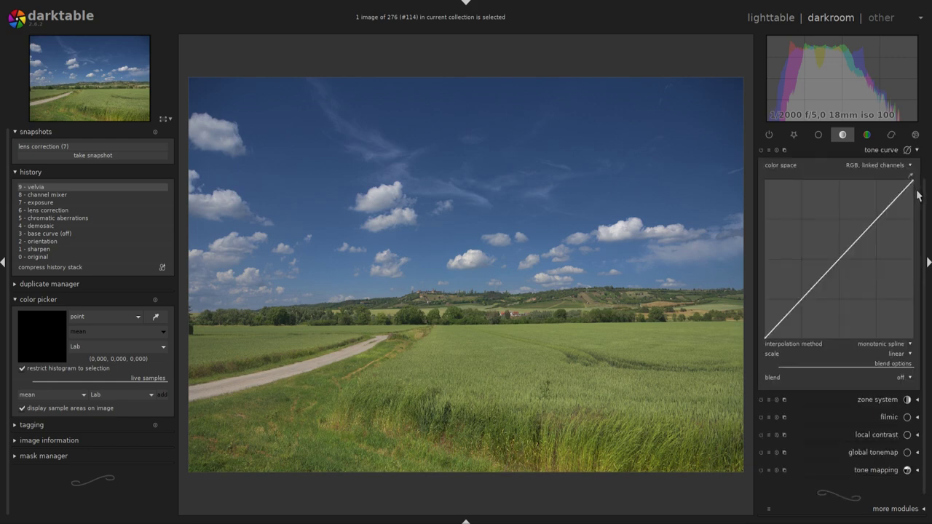
drag(835, 266, 821, 304)
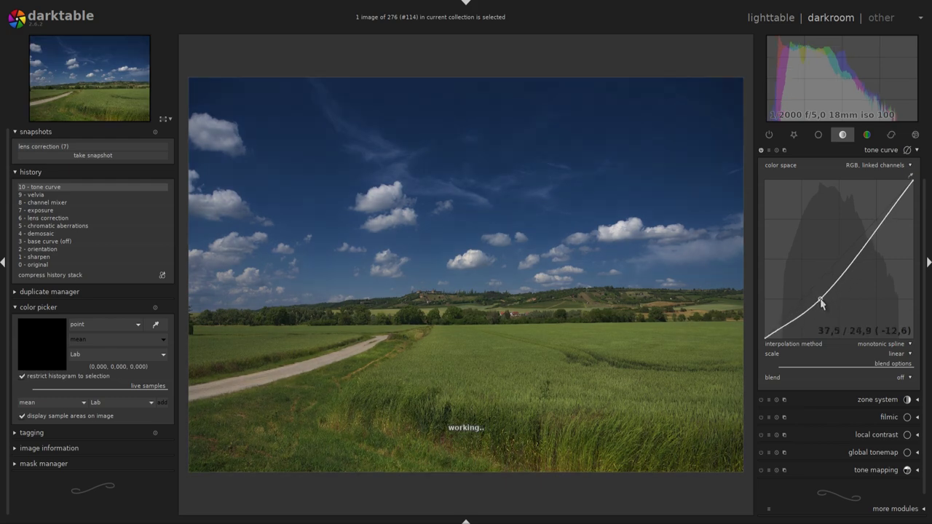
scroll(820, 303, up, 3)
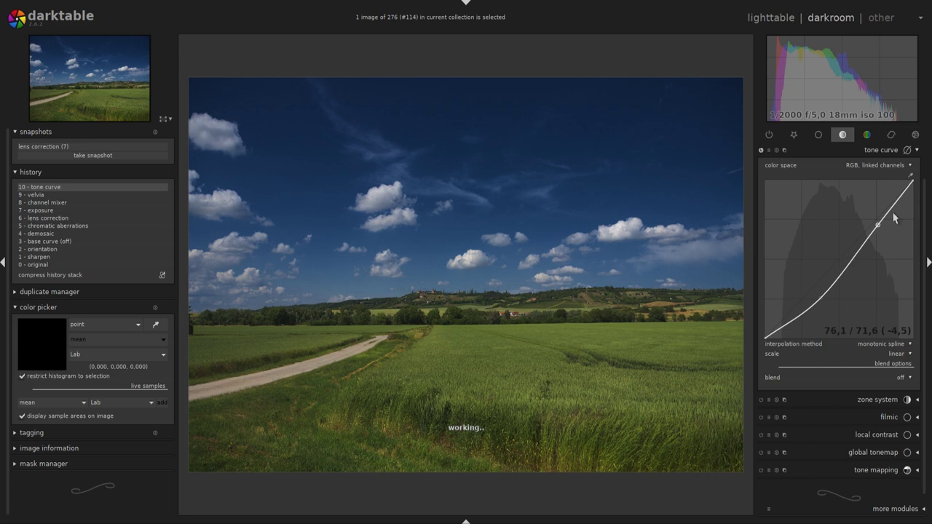
Change the tone curve's color space to Lab, independent channels and collapse the module
click(896, 166)
click(882, 151)
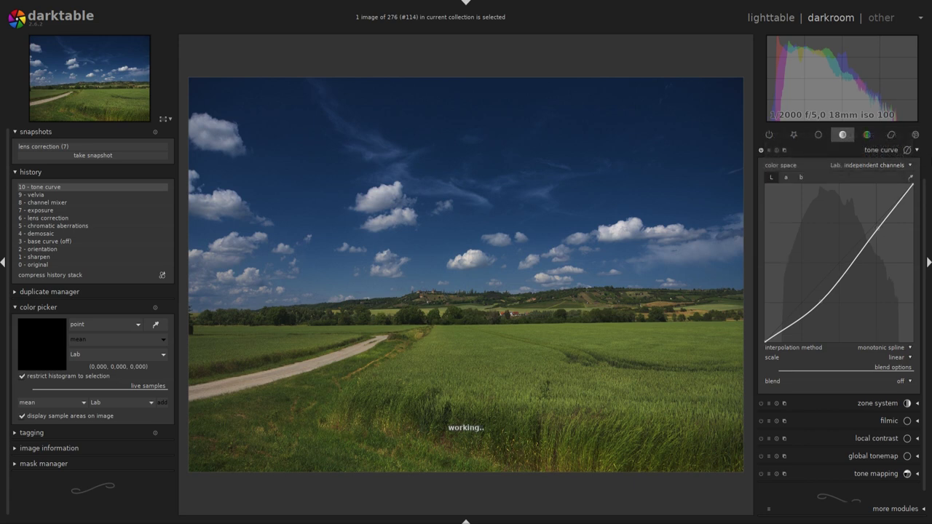
click(917, 151)
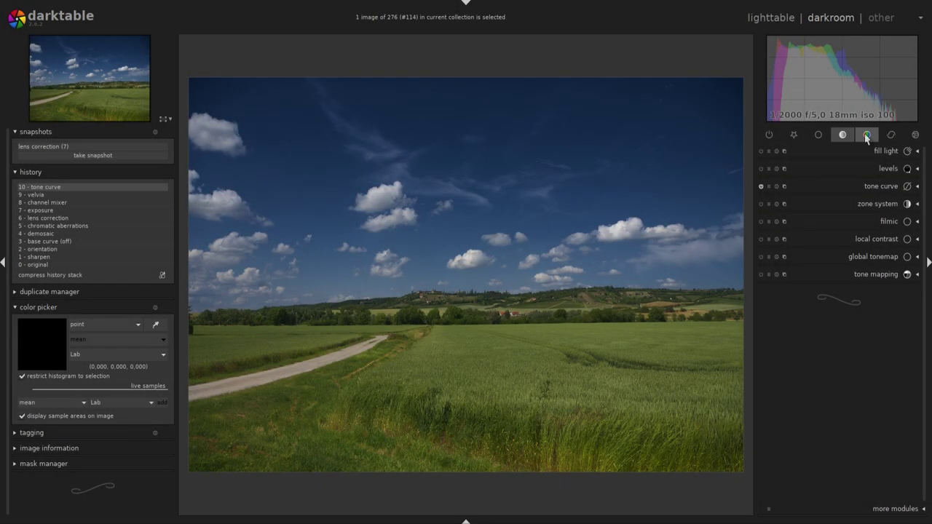
Set the lightness of the olive-green patch #3 in the color look up table to 15.62
click(866, 134)
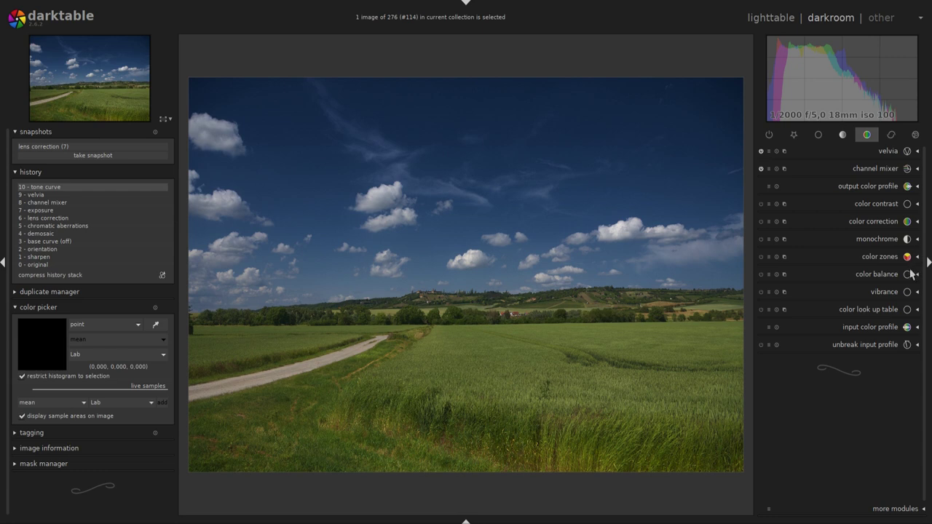
click(915, 314)
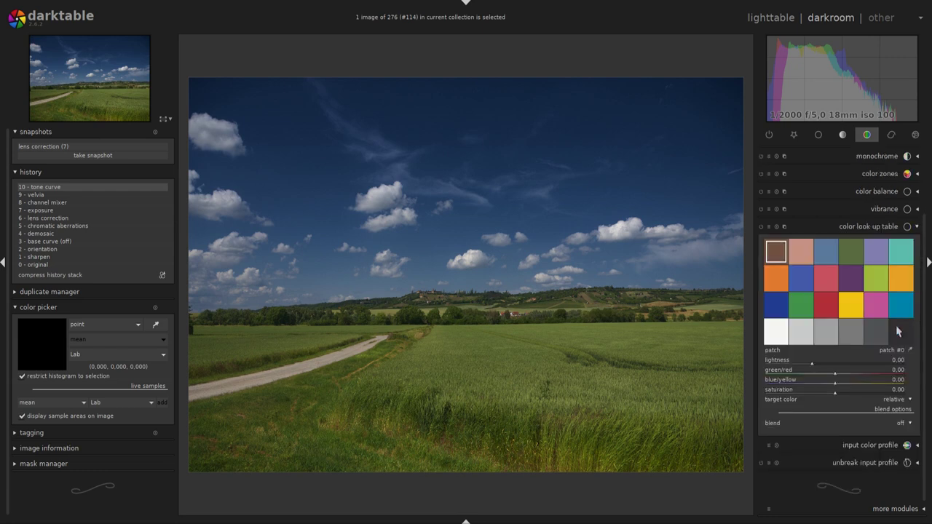
click(849, 256)
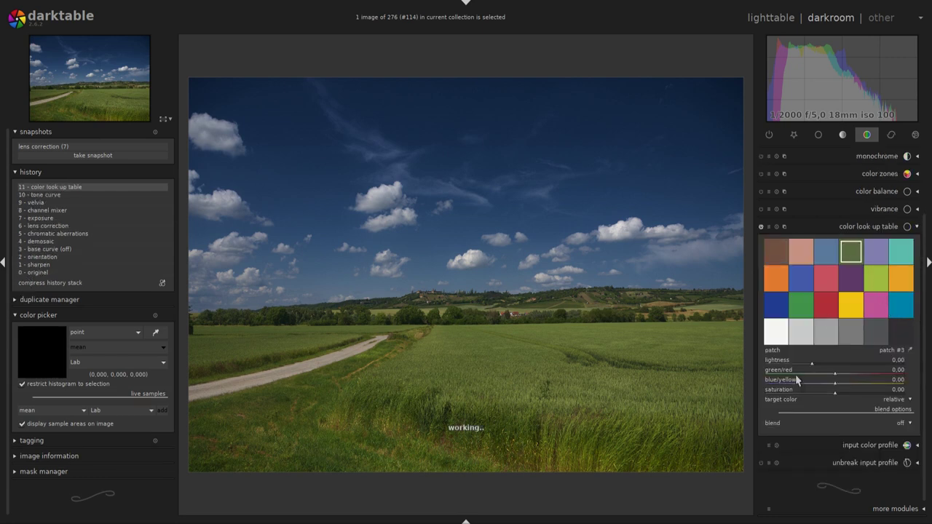
drag(813, 368, 819, 369)
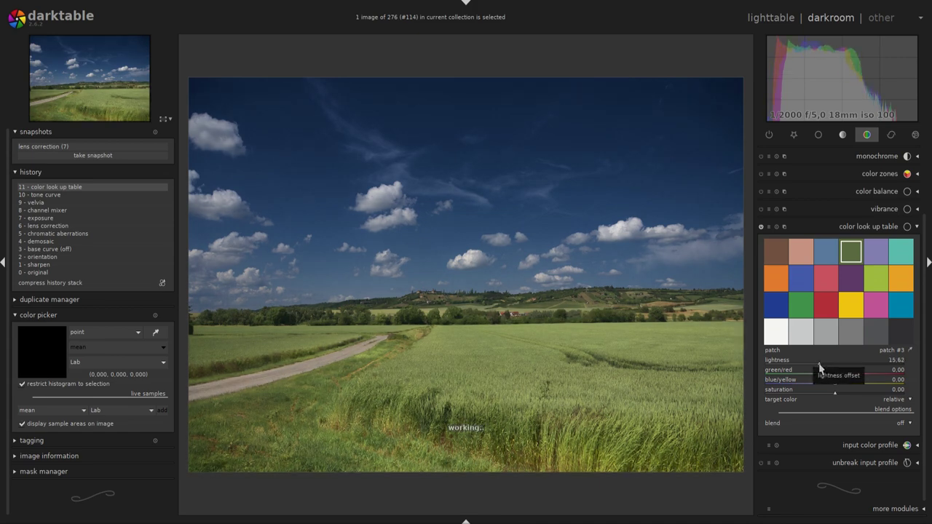
Restrict the color look up table with a drawn mask, a four-point path around the distant hills and trees, and widen its feather
click(901, 423)
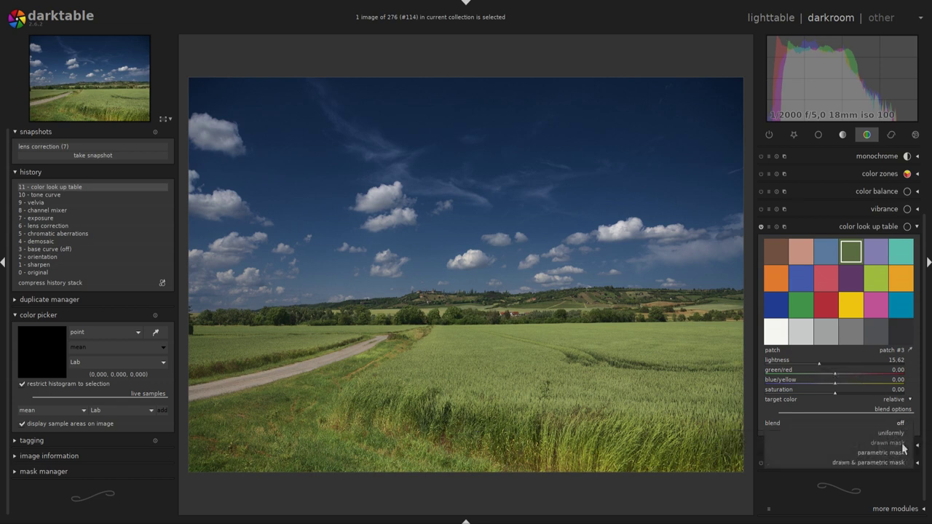
click(902, 443)
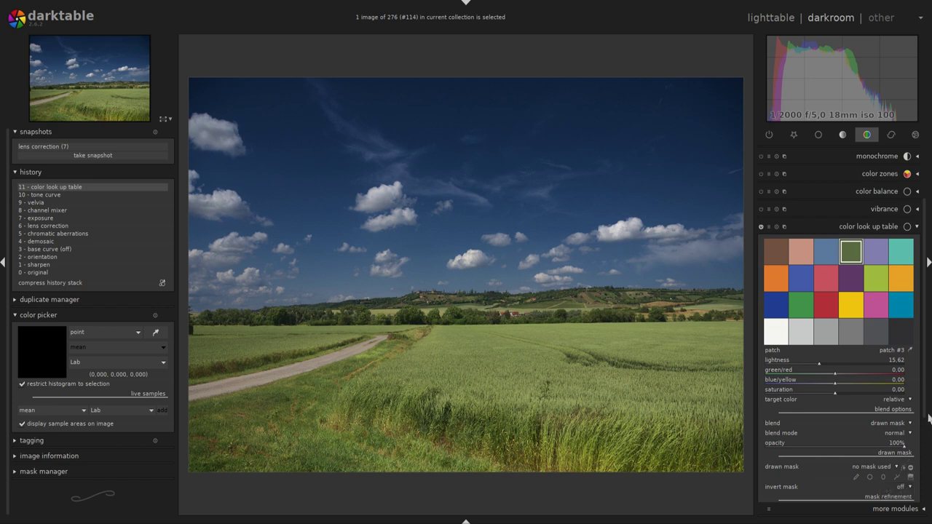
scroll(920, 463, down, 3)
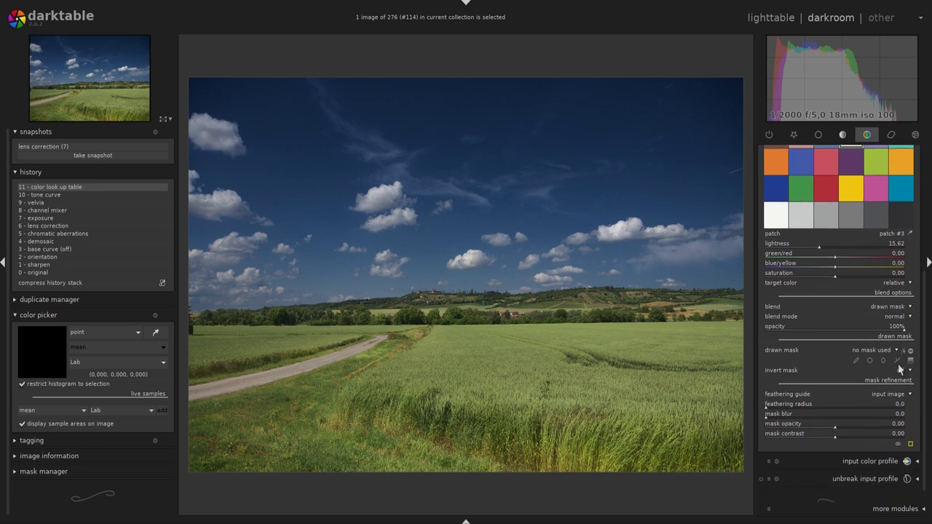
click(897, 361)
click(183, 306)
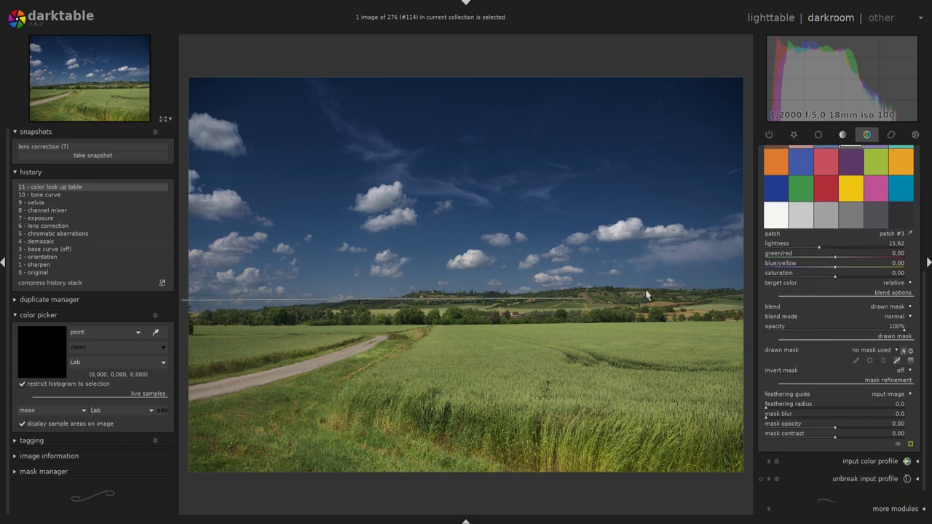
click(745, 280)
click(745, 316)
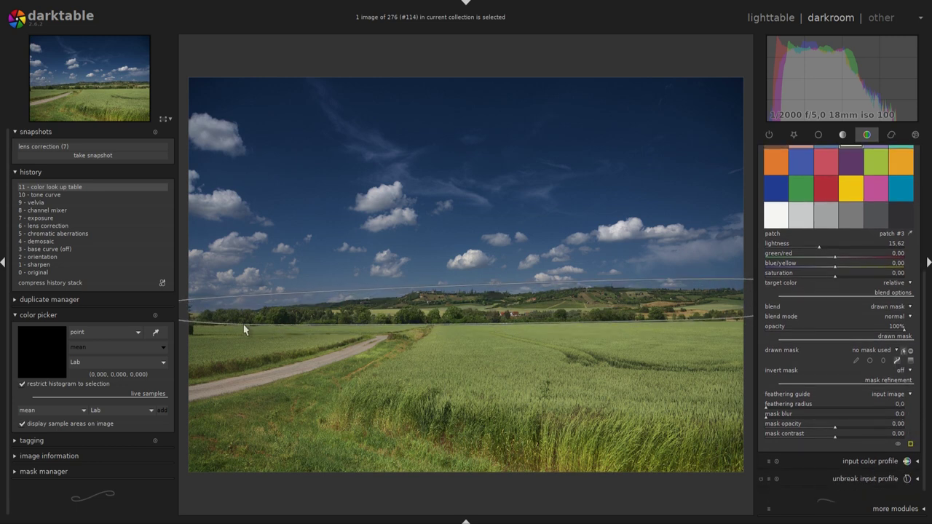
click(183, 322)
right_click(182, 322)
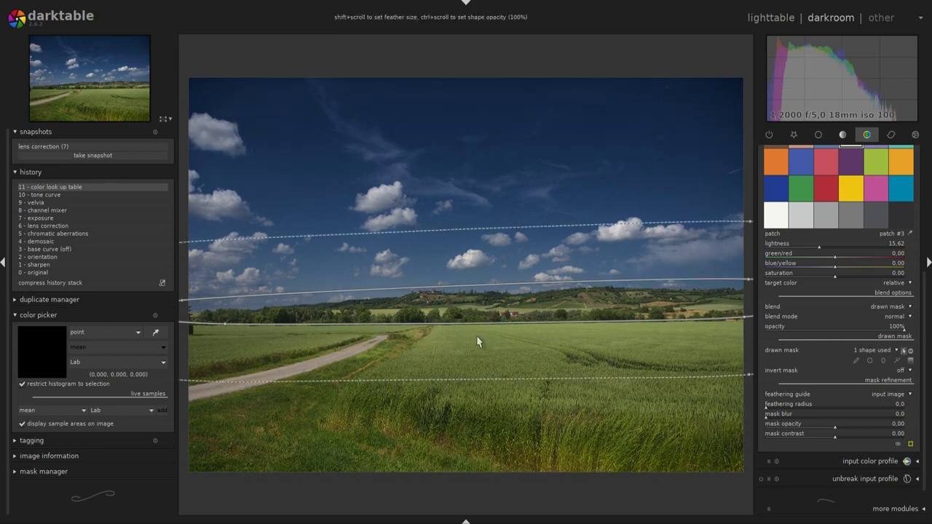
shift+scroll(477, 337, up, 3)
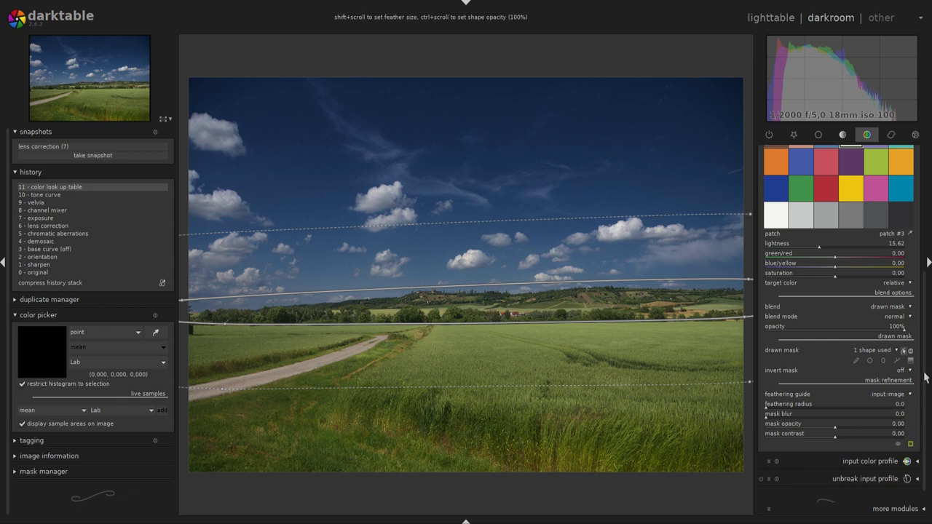
Set the green patch's offsets to green/red -4.63, blue/yellow 7.75 and saturation 9.03
scroll(903, 385, up, 2)
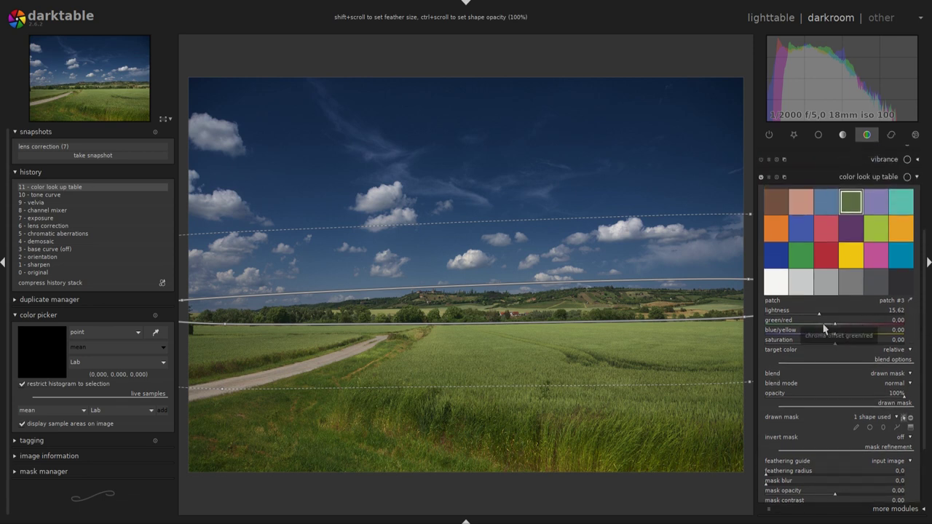
drag(835, 348, 840, 348)
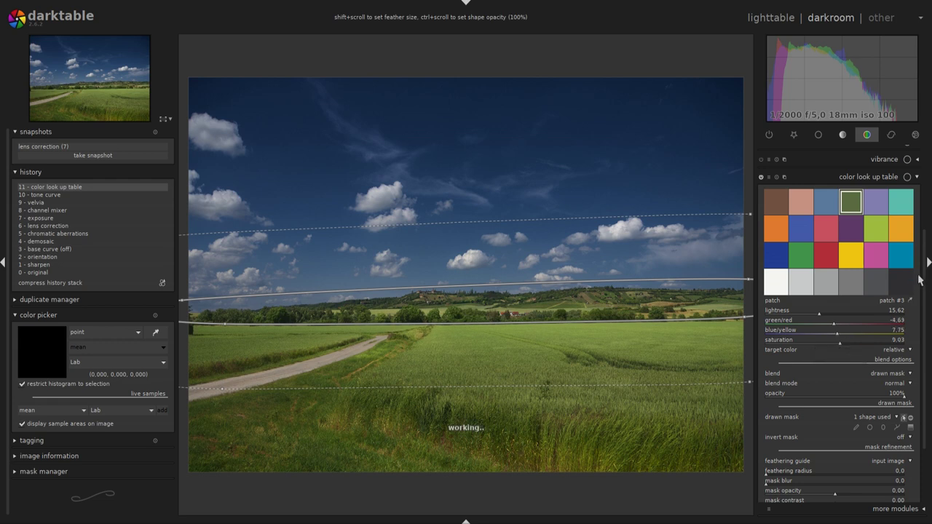
Hide the mask outline and compare the image with the color look up table switched off and on
scroll(926, 271, up, 2)
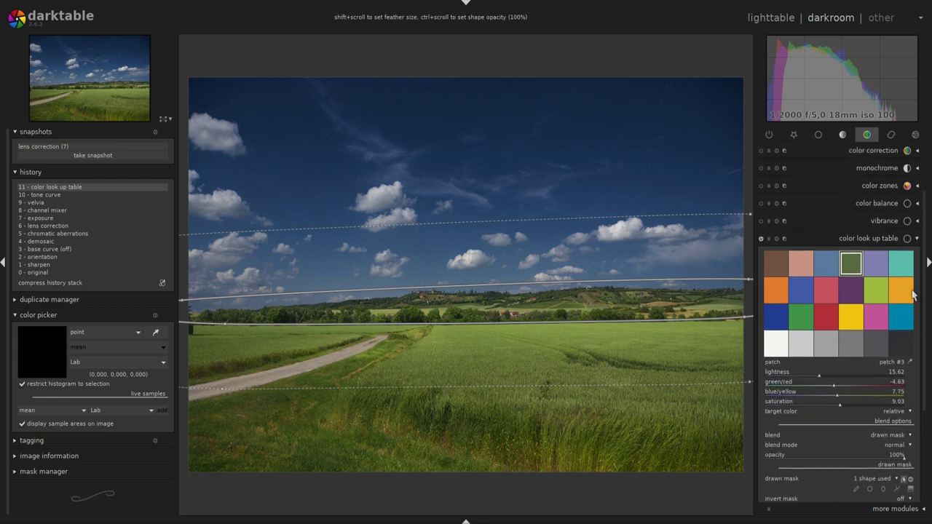
click(903, 480)
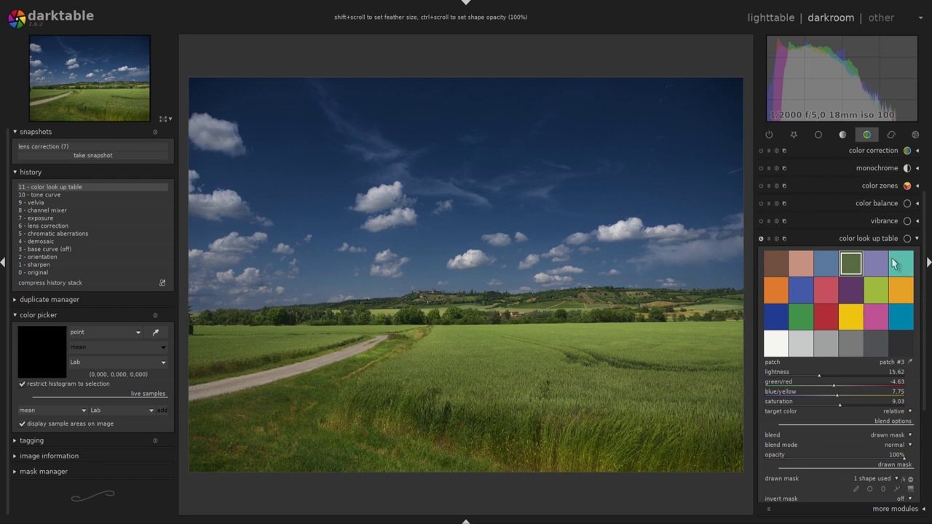
click(762, 239)
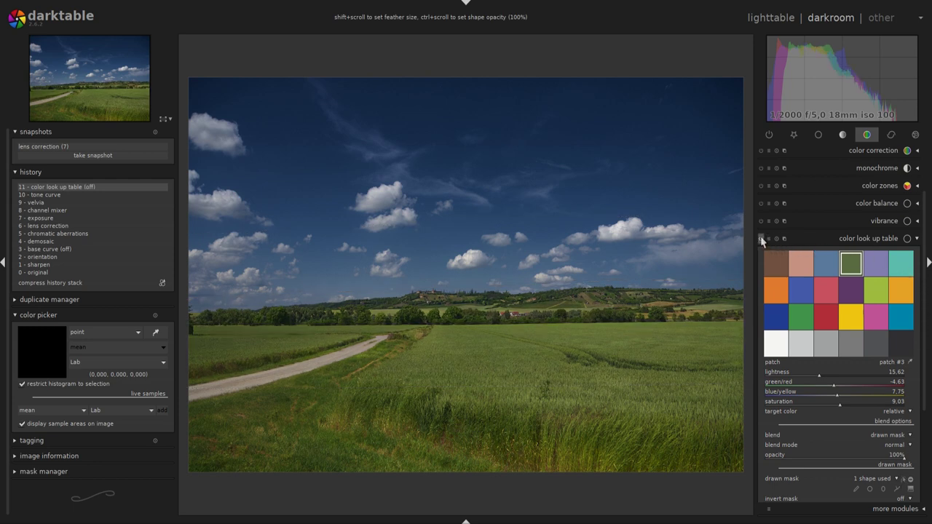
click(761, 239)
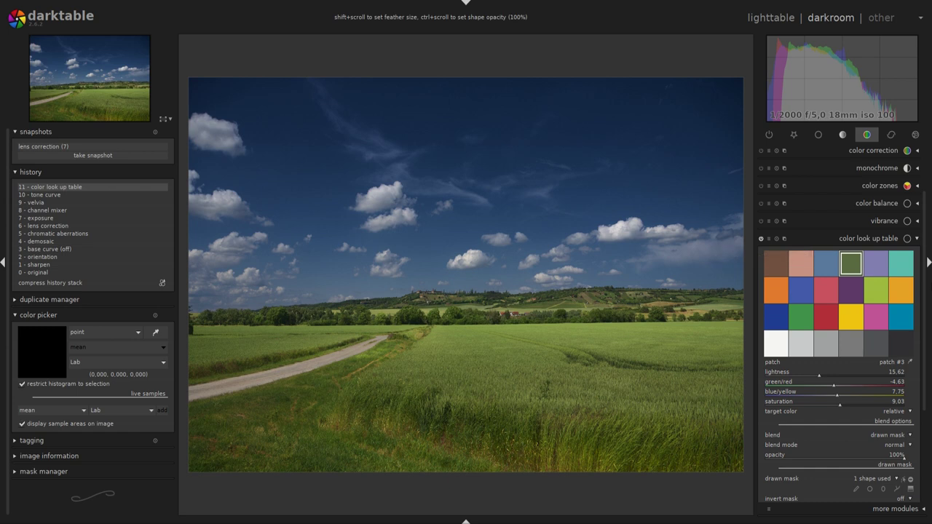
Add a new tone curve instance and pull the lower part of its curve down to darken the shadows
drag(921, 269, 928, 303)
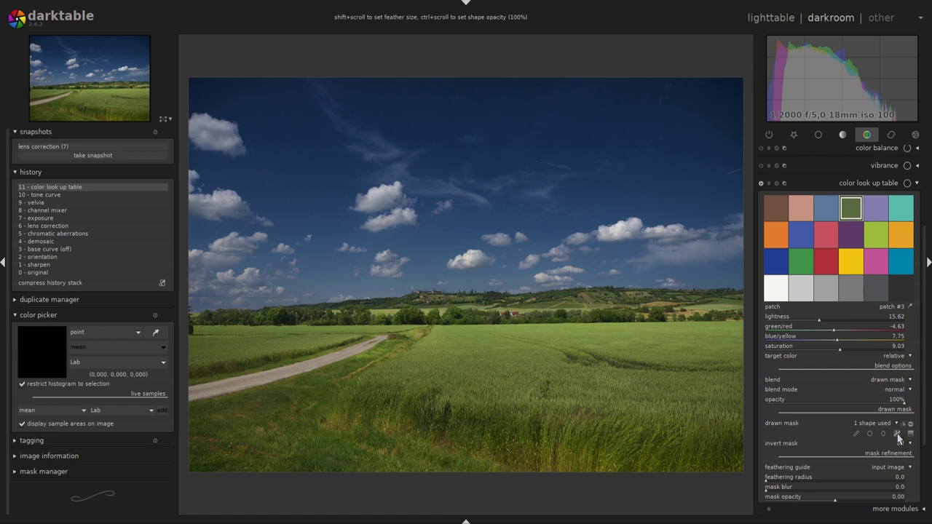
scroll(925, 226, up, 2)
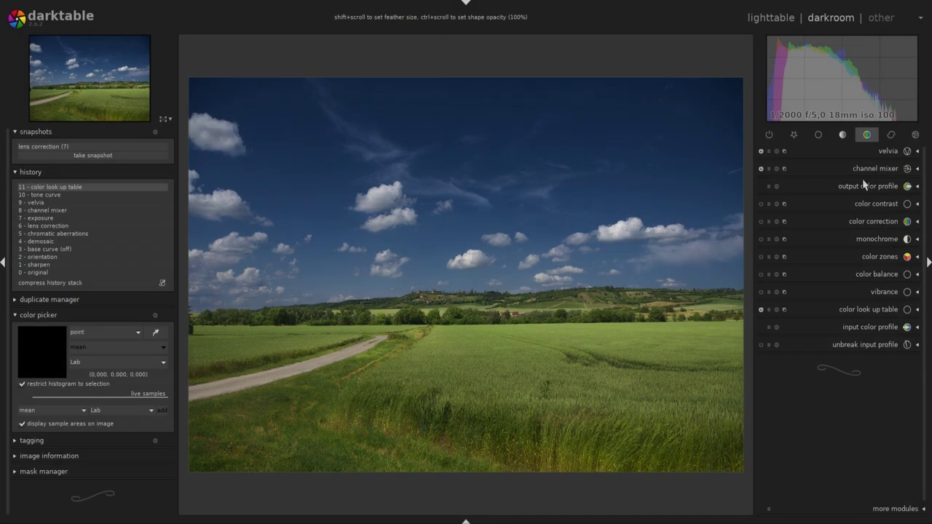
click(842, 137)
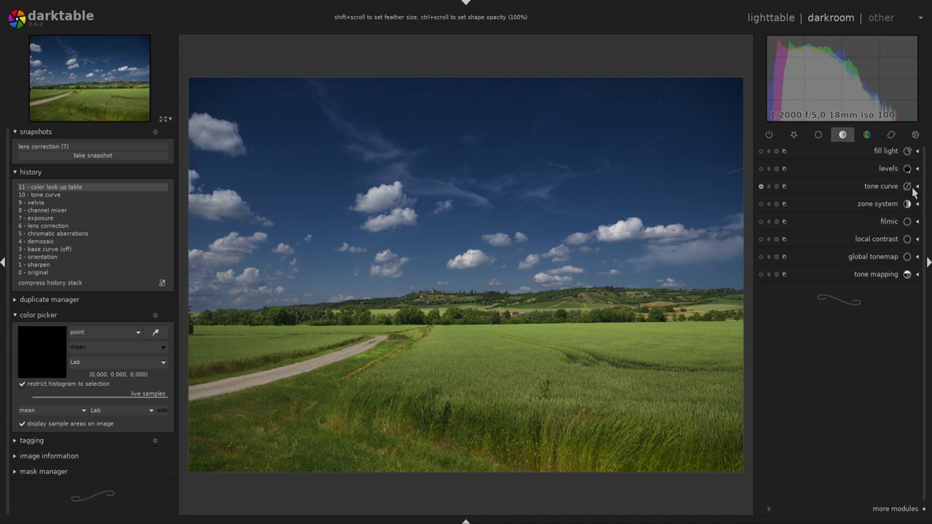
click(911, 187)
click(917, 151)
click(784, 186)
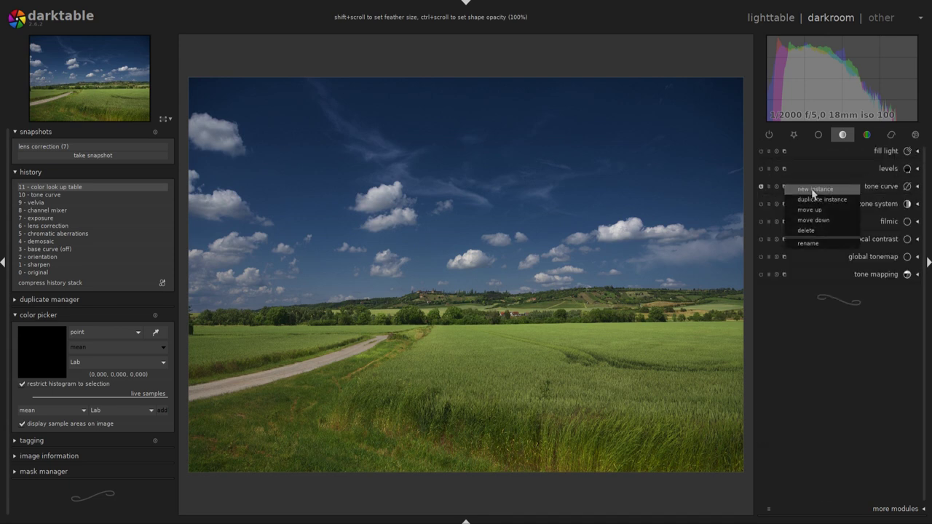
click(814, 190)
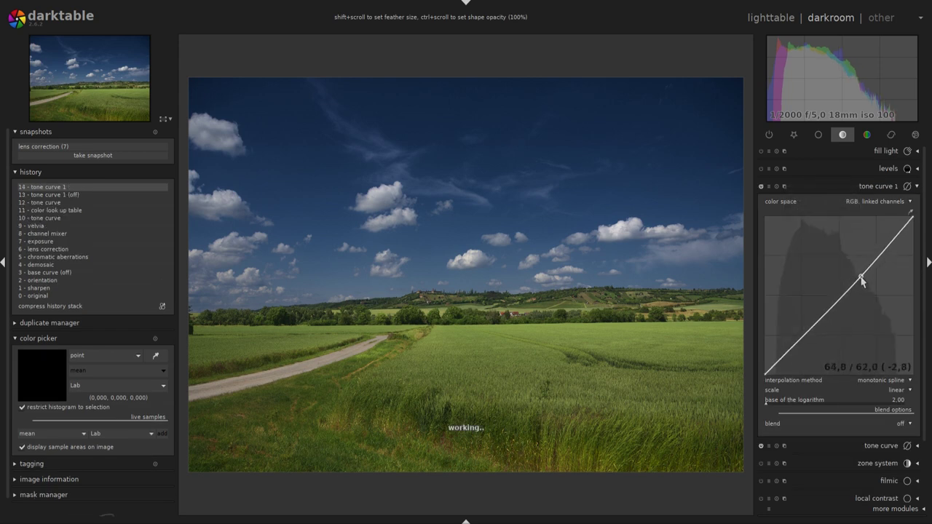
drag(861, 280, 812, 343)
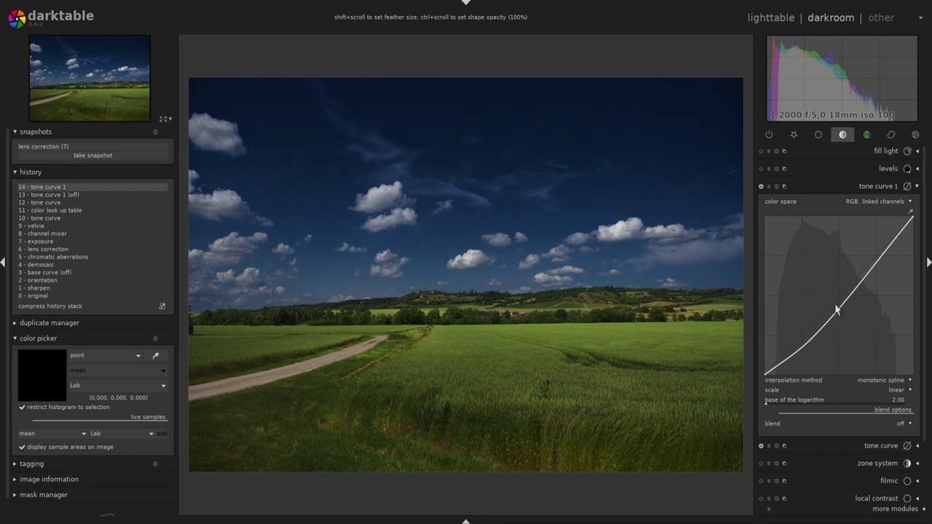
Switch the new tone curve's color space to Lab, independent channels, and place its L shadow point at about 27.8 / 20.2
click(898, 202)
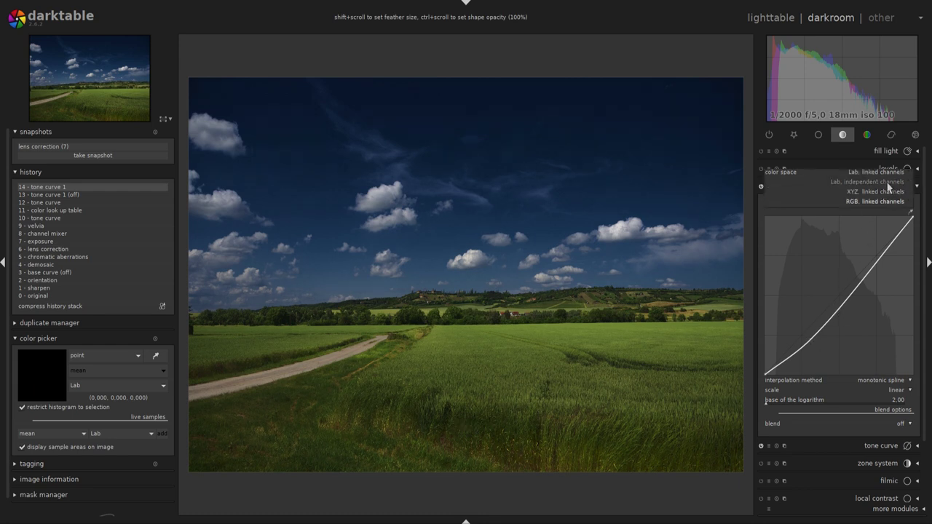
click(888, 183)
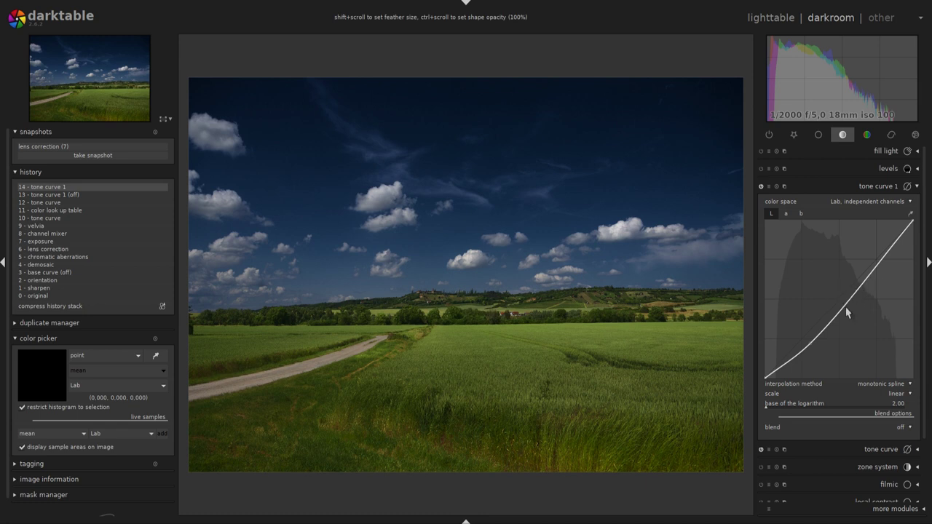
drag(810, 347, 805, 351)
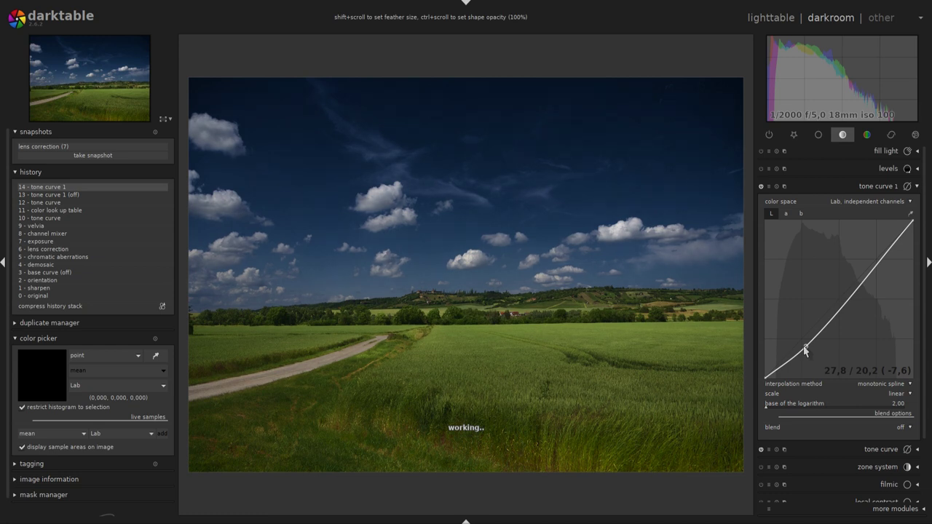
click(917, 188)
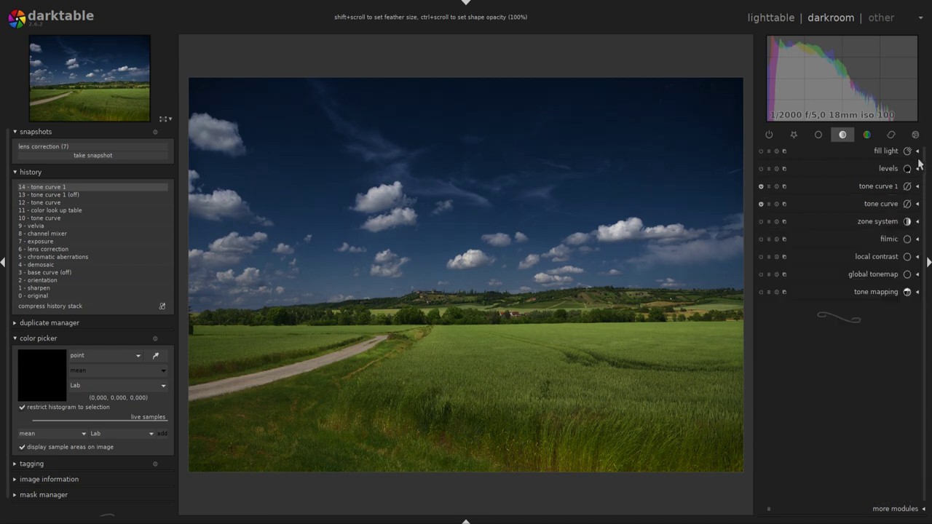
Add a third tone curve instance and raise the middle of its curve to brighten the image
click(785, 187)
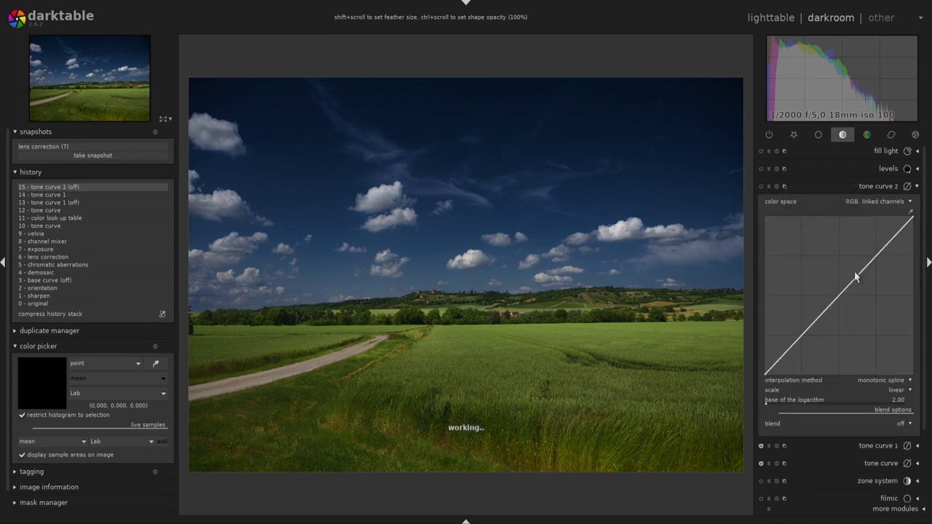
drag(842, 291, 840, 284)
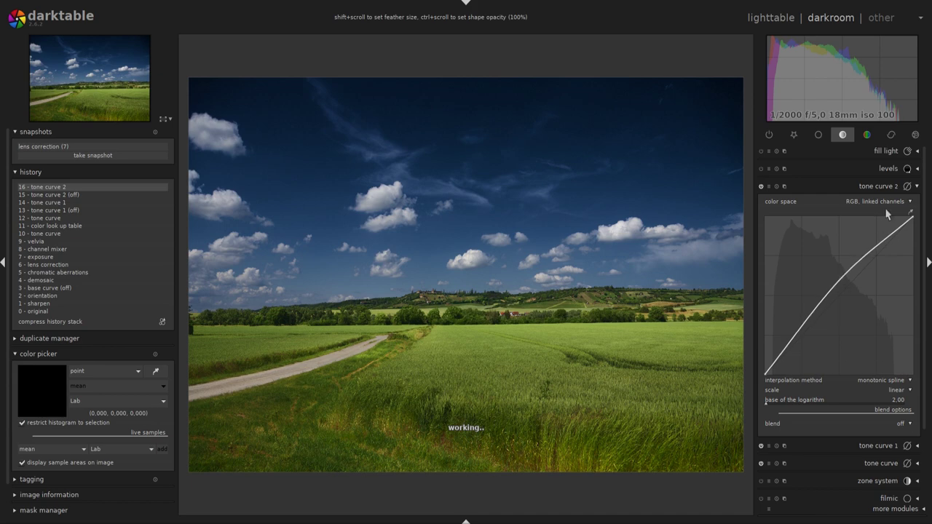
click(916, 187)
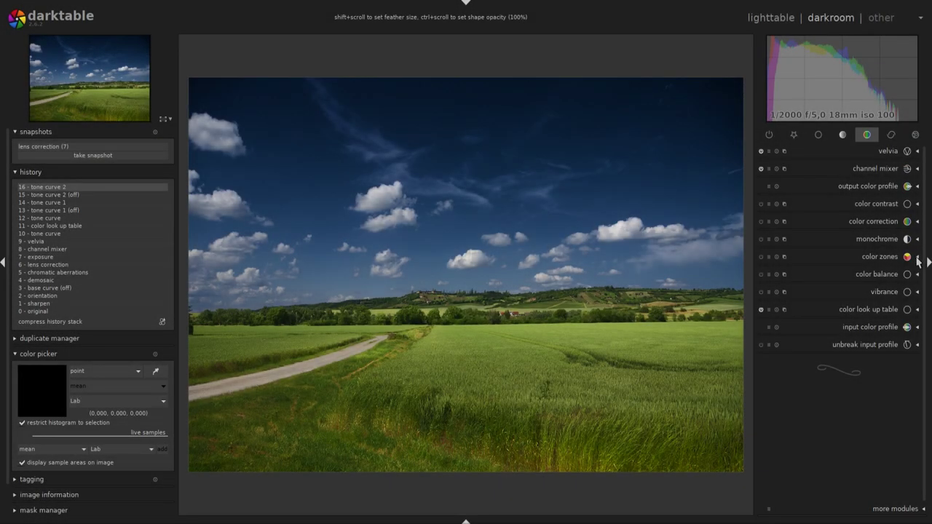
In color zones, sample the upper sky color and slightly lower the saturation of the blue hues
click(917, 261)
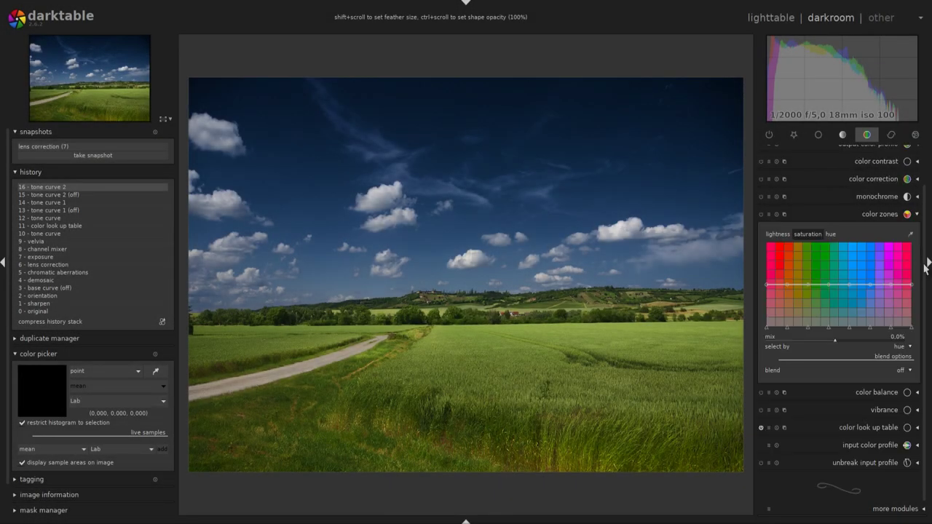
click(910, 234)
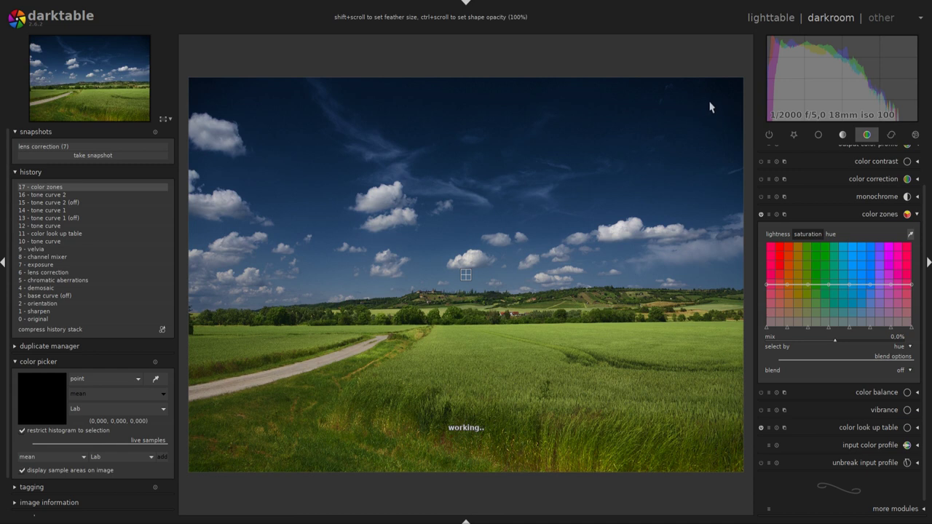
click(620, 99)
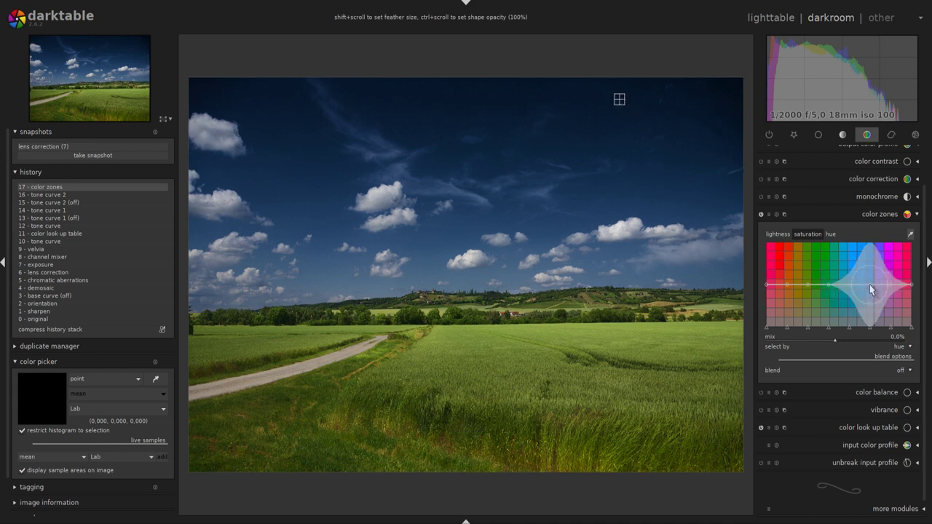
drag(871, 290, 872, 303)
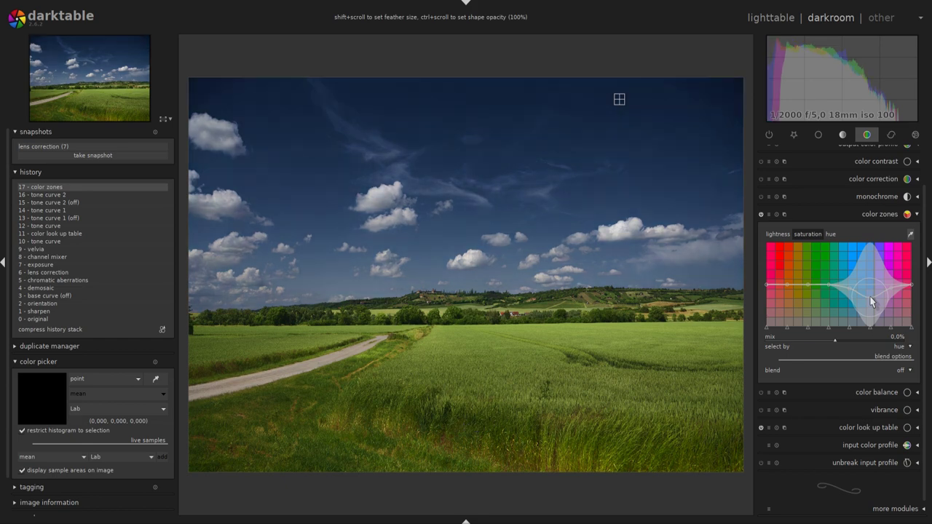
click(916, 214)
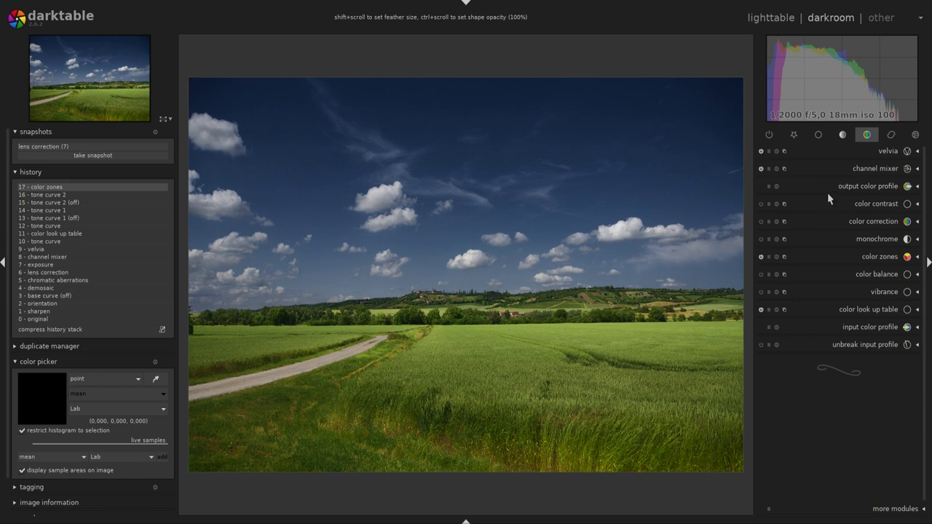
Add a second color zones instance, sample the sky just above the horizon, and set its blending to drawn & parametric mask
click(785, 259)
click(801, 267)
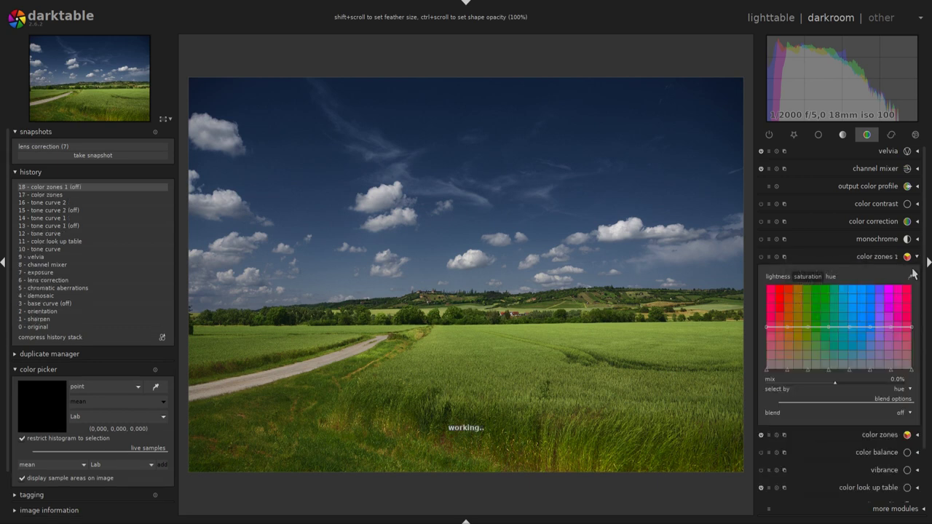
click(910, 278)
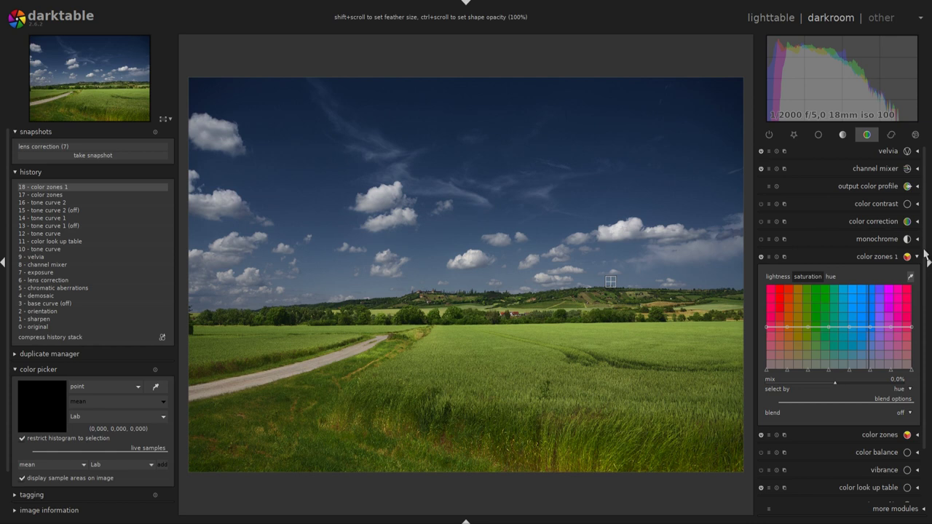
click(908, 414)
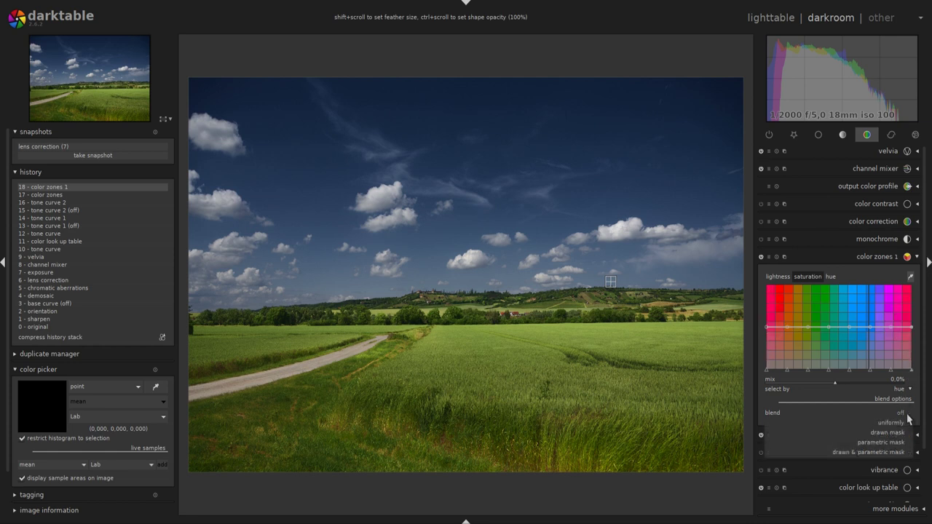
click(896, 452)
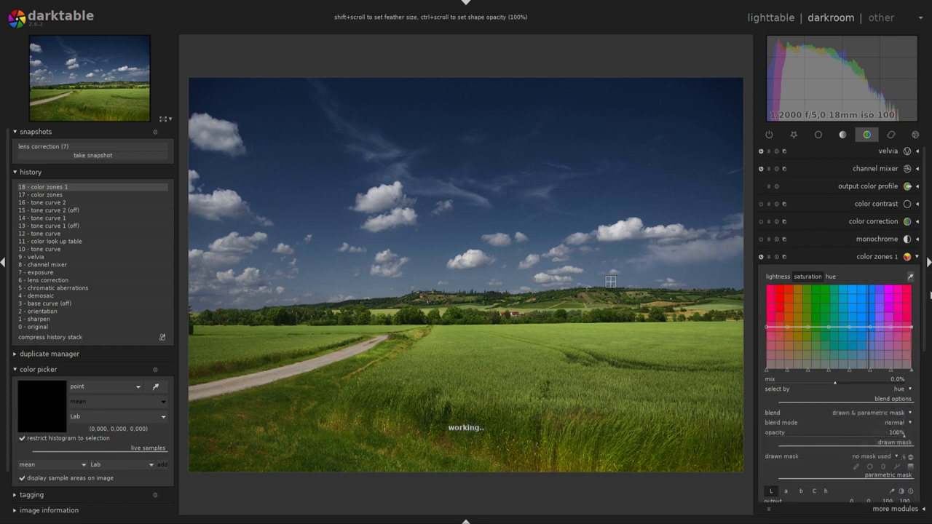
Sample the sky near the horizon, limit the mask's L-channel input range around that brightness, and show the mask overlay
scroll(925, 390, down, 3)
scroll(924, 389, down, 1)
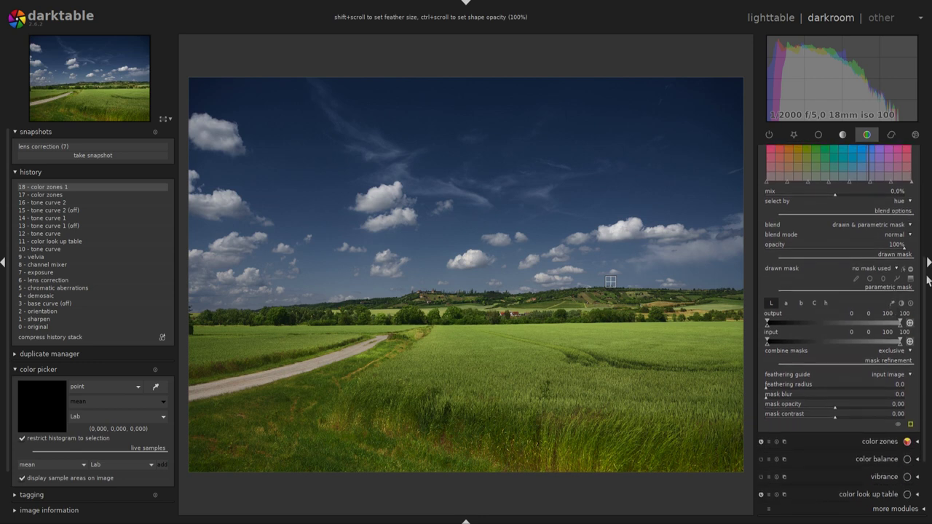
scroll(924, 269, up, 3)
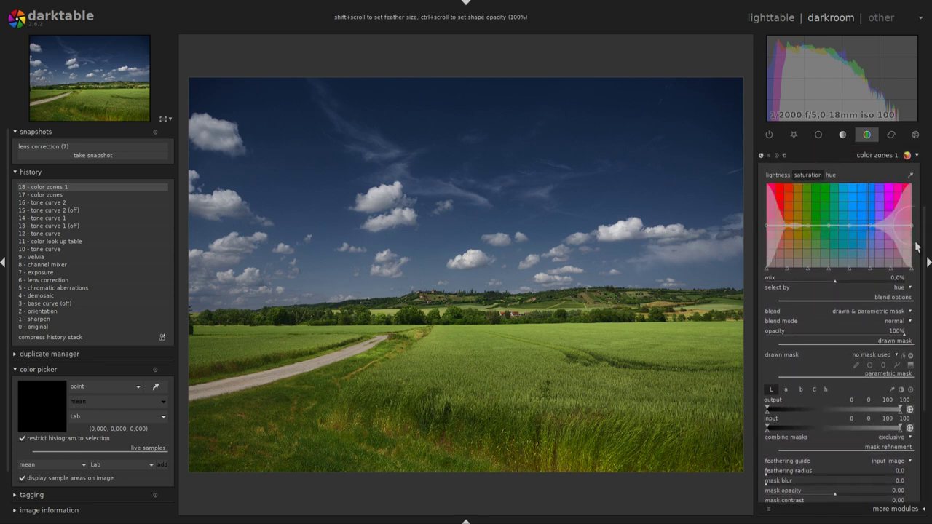
scroll(916, 248, down, 4)
click(892, 281)
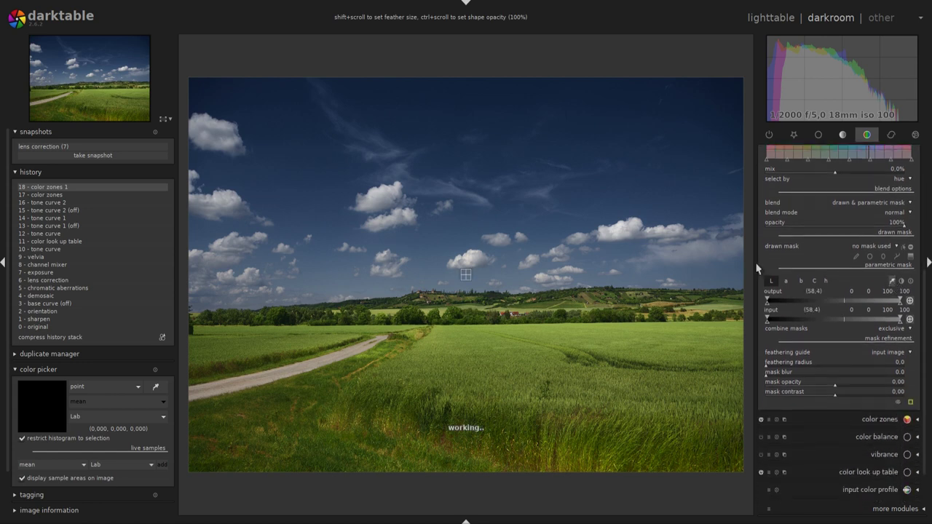
click(602, 283)
click(910, 320)
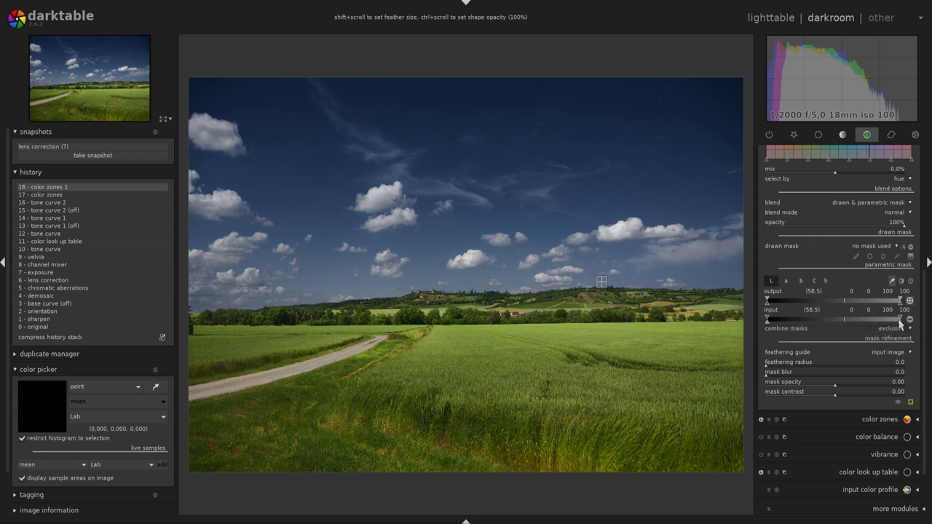
drag(902, 326, 825, 326)
drag(900, 320, 844, 325)
click(909, 402)
Restrict the mask's b-channel input to an upper limit of -4 and set the feathering radius to 117.7
click(800, 281)
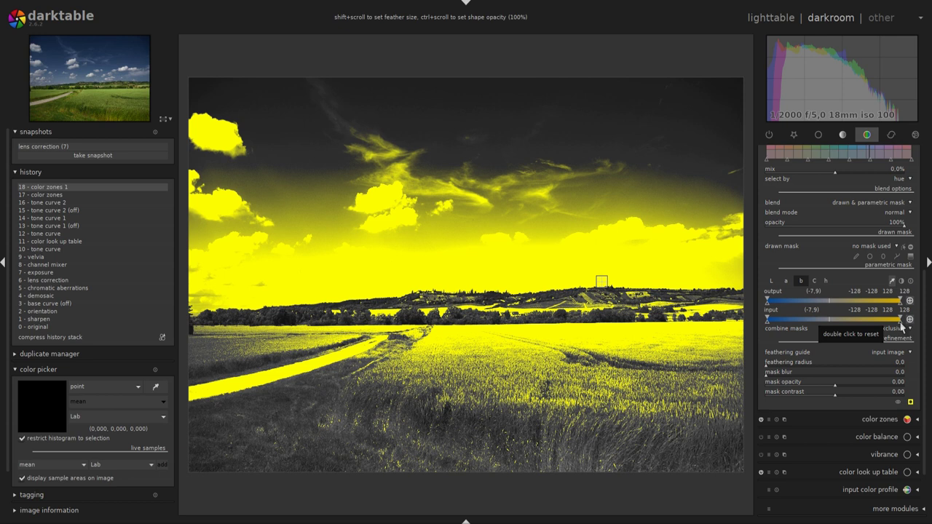
drag(900, 325, 835, 324)
drag(900, 326, 835, 333)
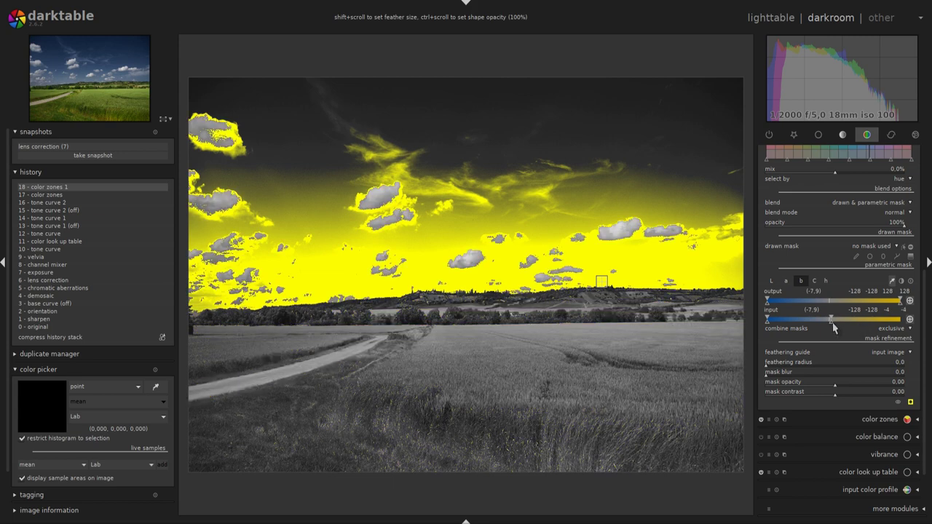
click(770, 367)
drag(769, 370, 830, 372)
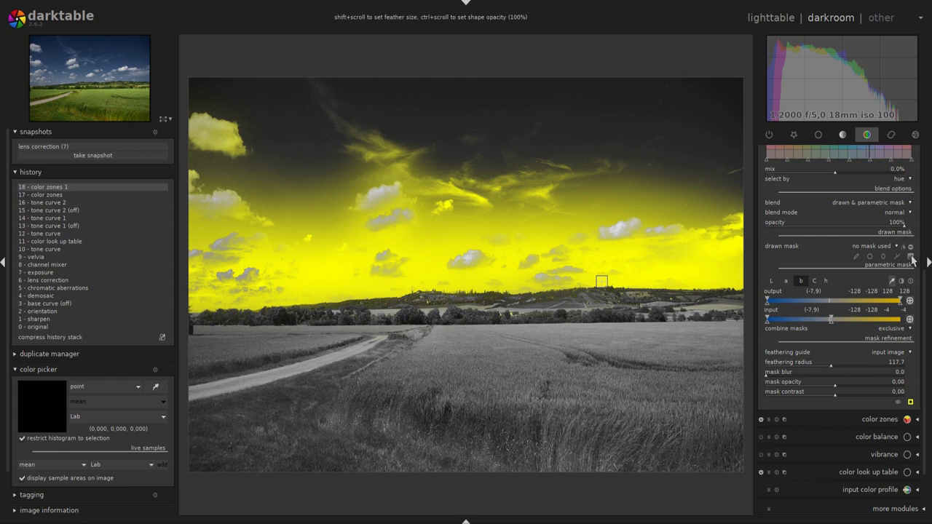
Restrict the mask's C-channel input to upper limits of 5 and 9, and set the feathering radius to 144.9 before hiding the overlay
click(826, 281)
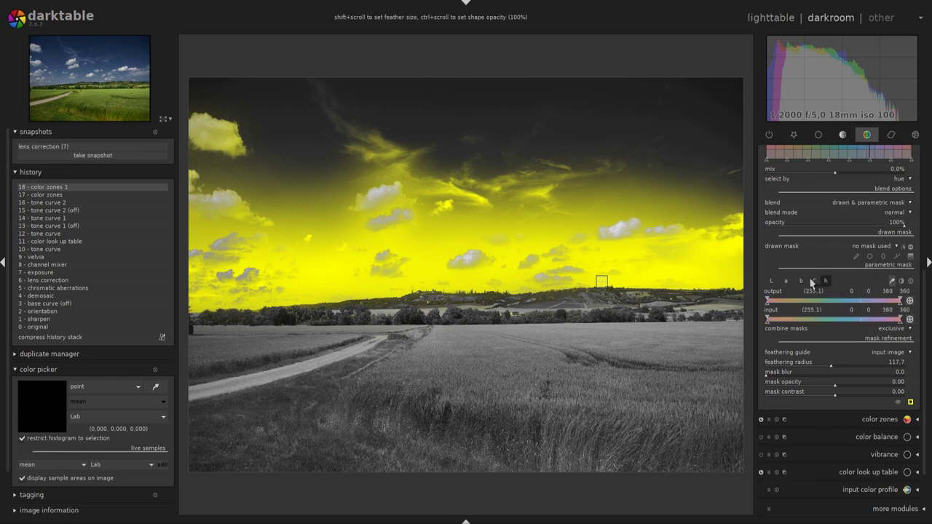
click(813, 281)
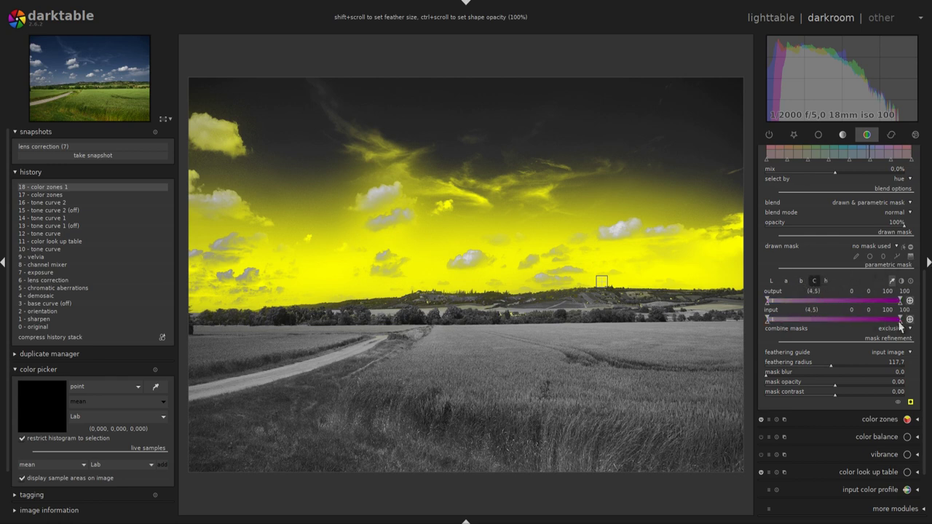
drag(901, 326, 778, 329)
drag(901, 325, 788, 332)
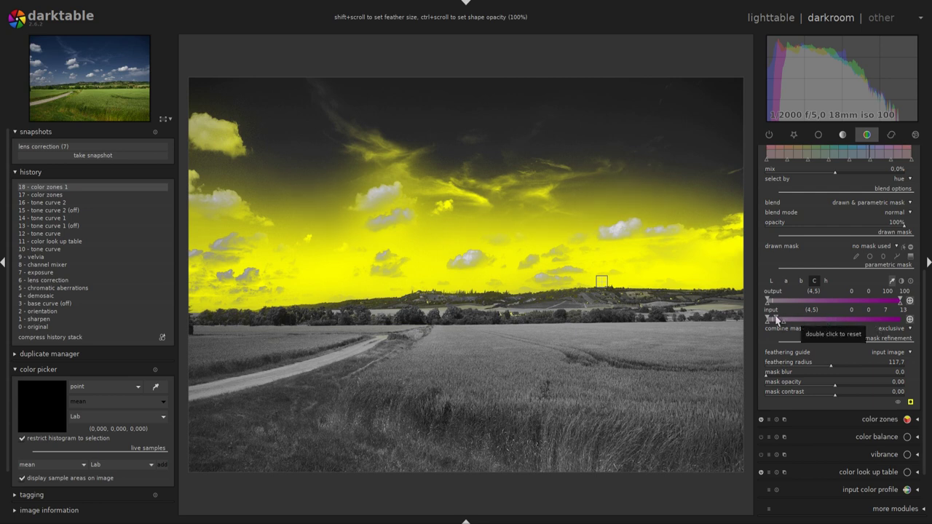
drag(774, 320, 779, 327)
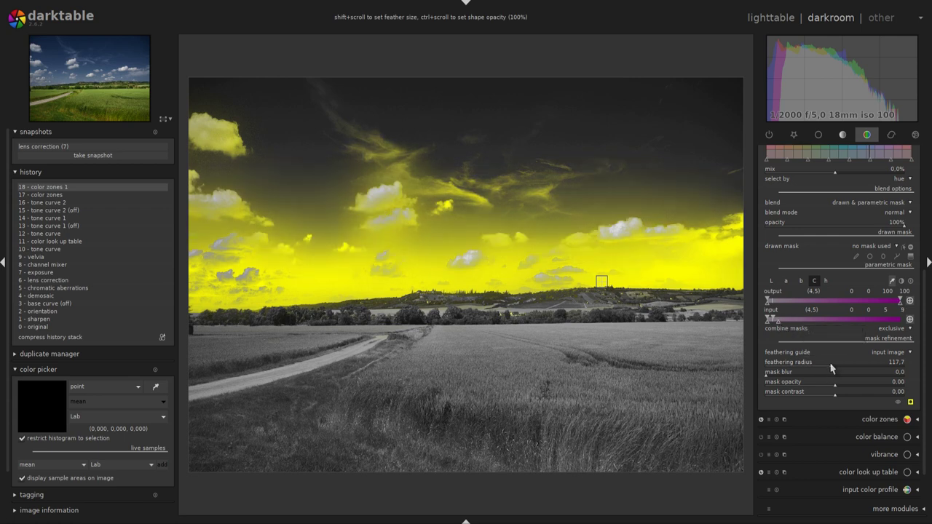
drag(831, 368, 846, 371)
click(910, 401)
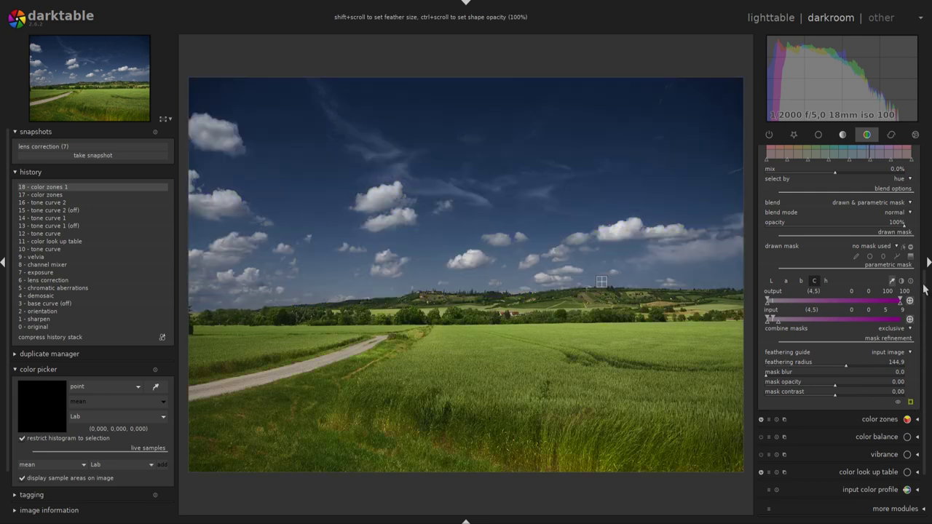
Raise the saturation of the blue hues in the second color zones instance
scroll(817, 213, up, 4)
click(816, 213)
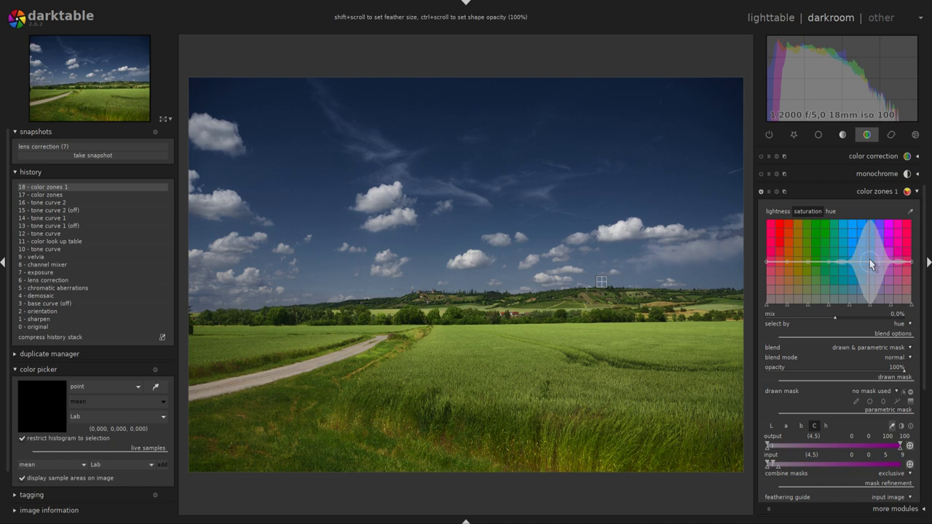
drag(872, 267, 870, 258)
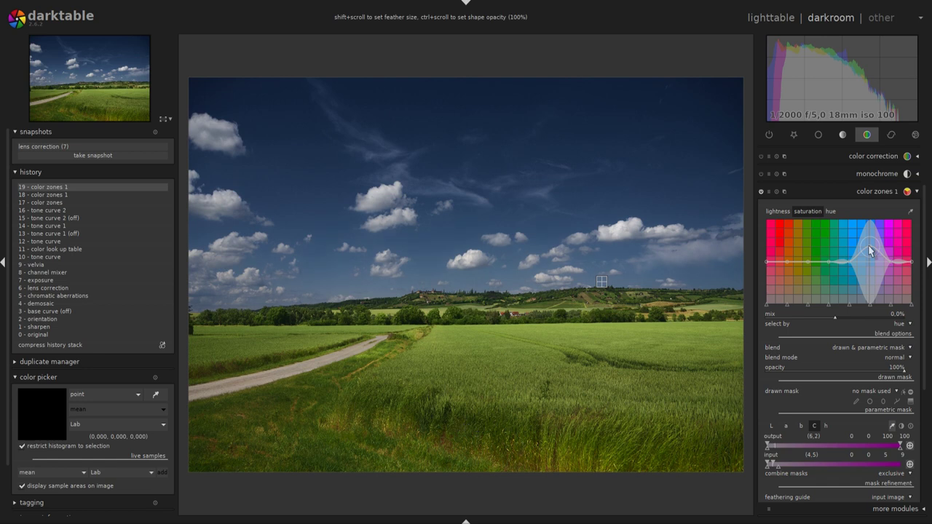
Slightly lower the lightness of the blue hues in the second color zones instance and compare the image without and with it
click(777, 211)
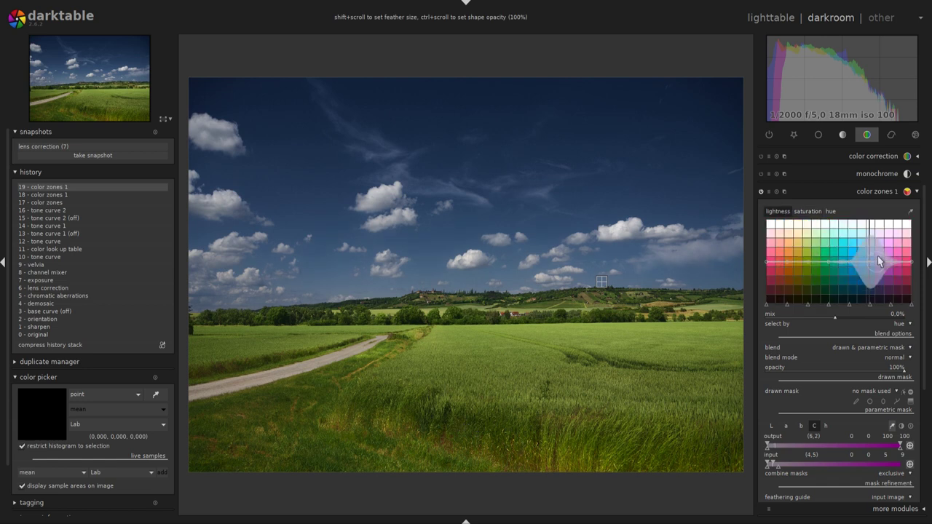
scroll(871, 262, down, 1)
scroll(869, 268, down, 1)
click(761, 192)
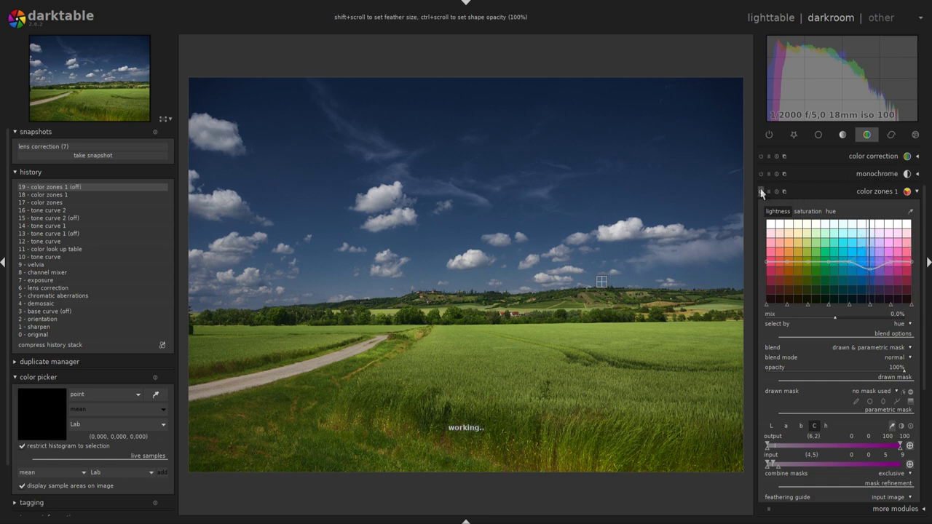
click(760, 192)
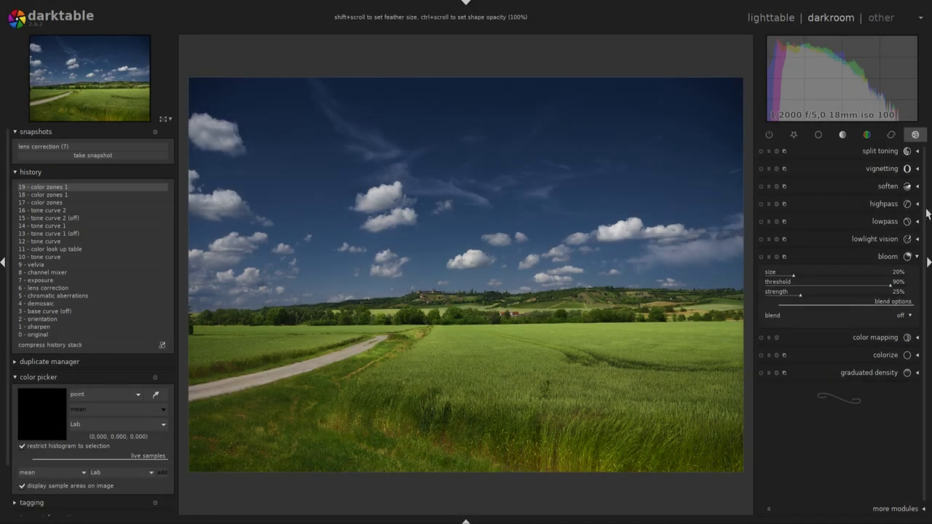
Enable the highpass filter and set its sharpness to 18%
click(916, 221)
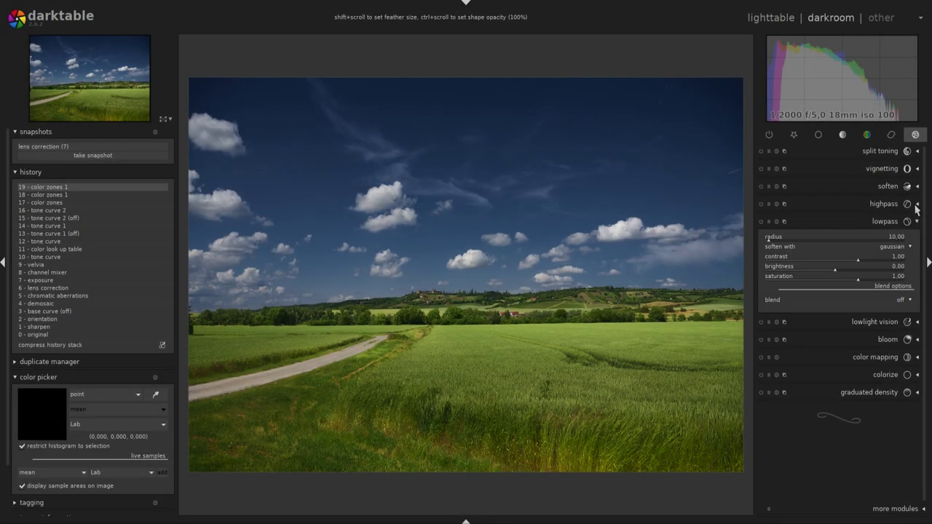
click(916, 206)
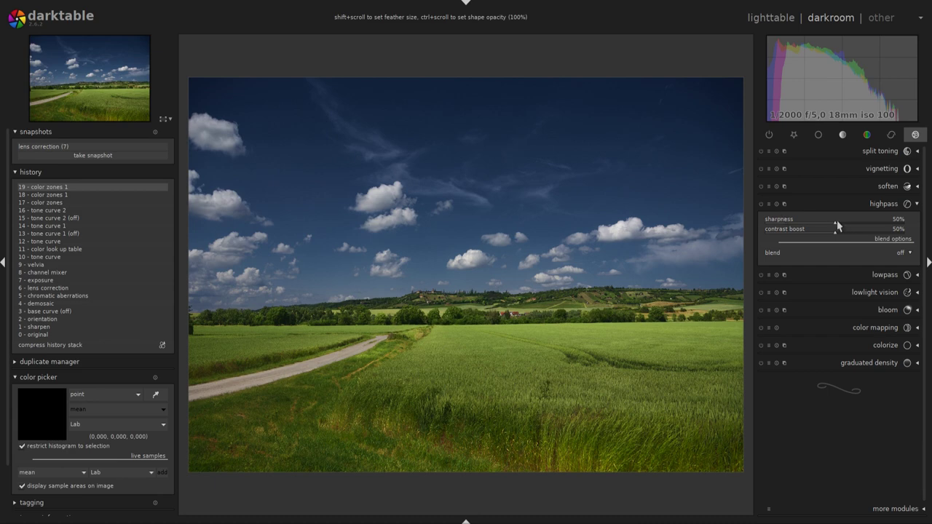
click(761, 204)
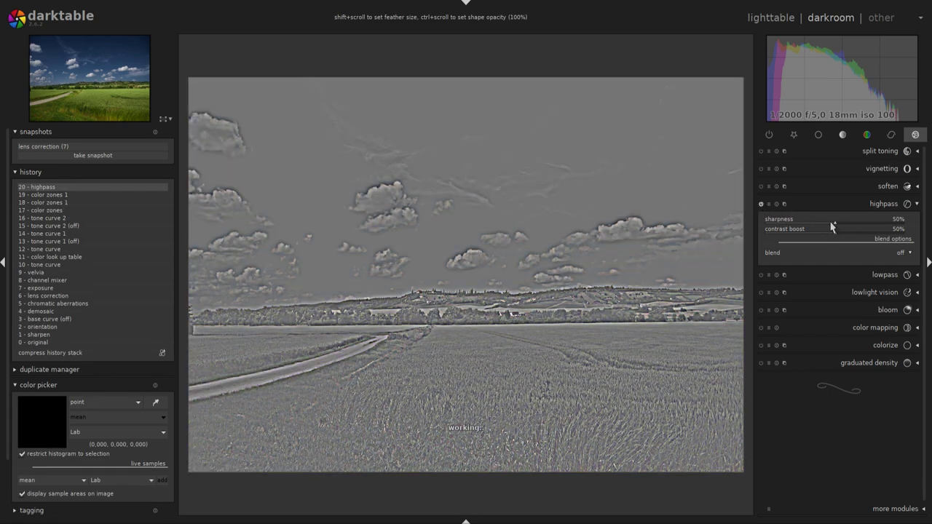
drag(832, 226, 792, 227)
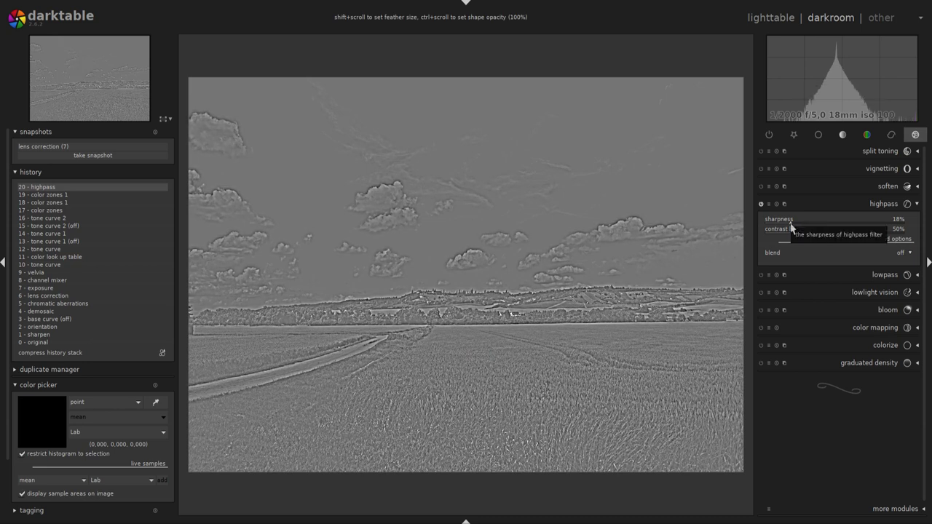
Blend the highpass filter uniformly using the darken blend mode
click(909, 254)
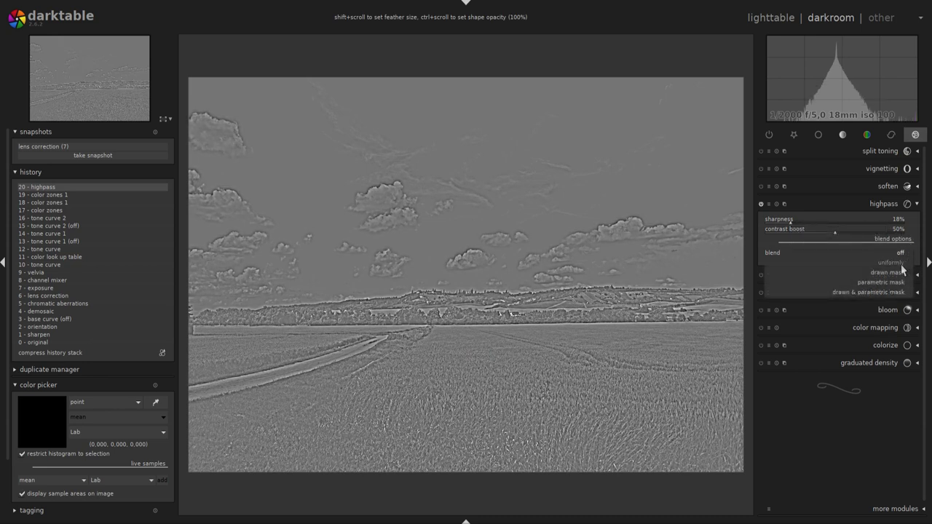
click(900, 263)
click(903, 264)
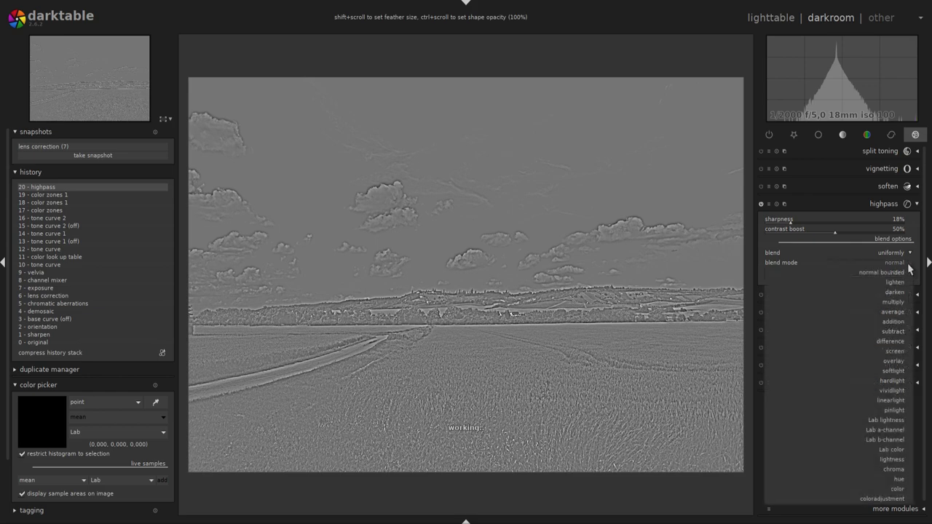
click(902, 292)
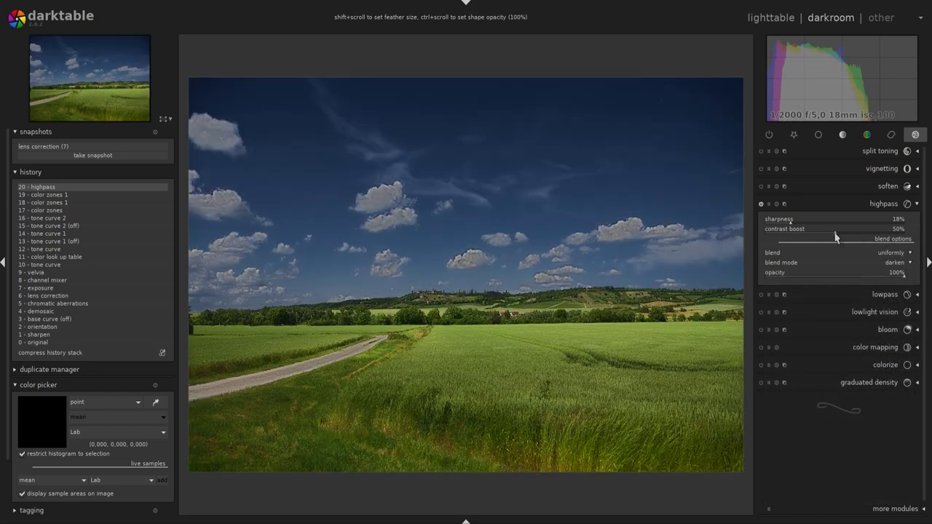
Set the highpass filter's sharpness to 31% and its contrast boost to 29%
click(798, 236)
drag(799, 235, 784, 235)
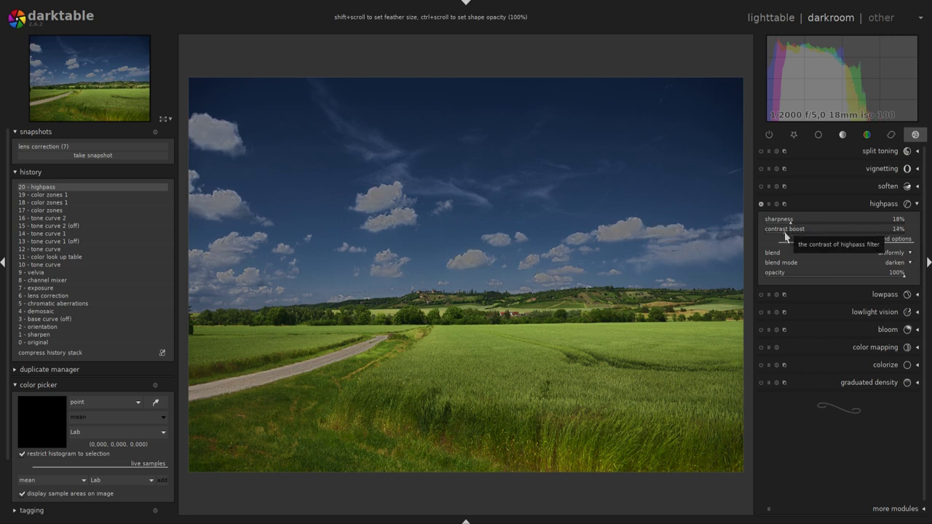
click(789, 235)
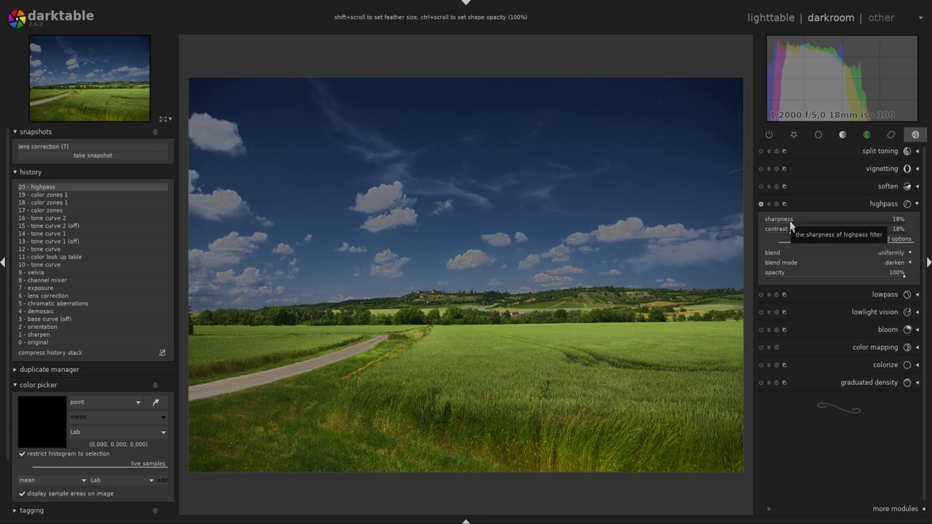
click(788, 224)
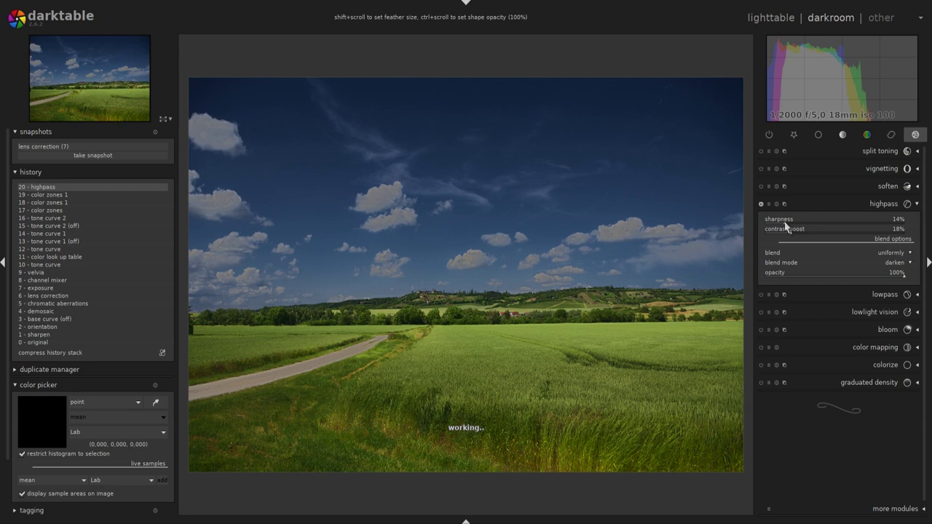
drag(786, 222, 808, 223)
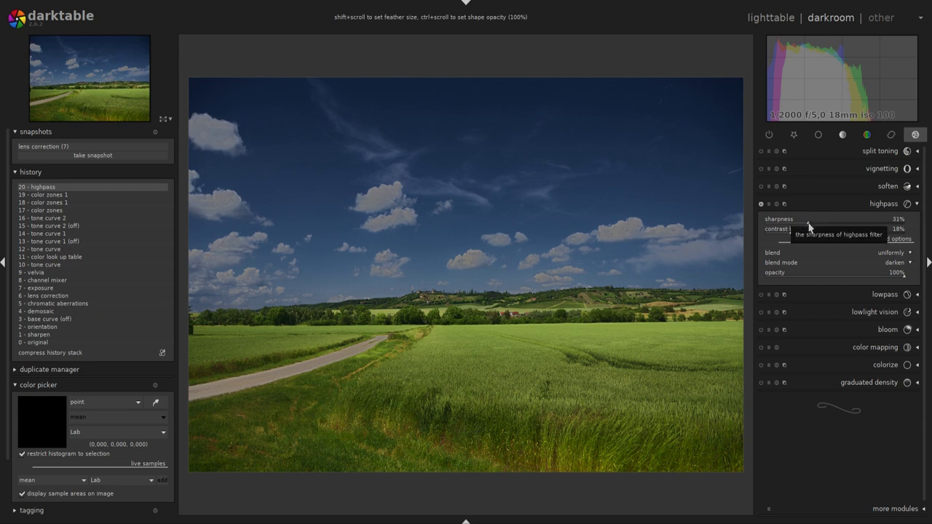
click(804, 236)
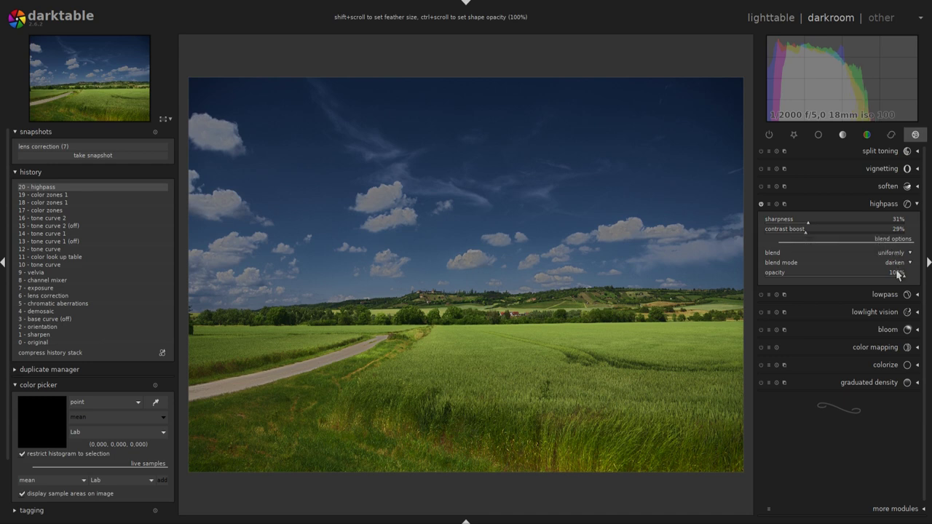
Reduce the highpass blending opacity to 53% and compare the image without and with the filter
drag(899, 273, 837, 282)
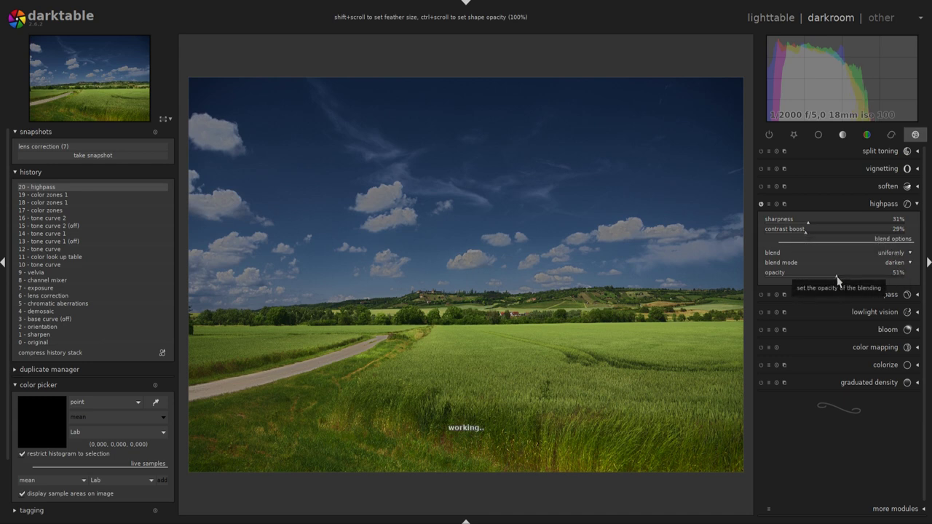
scroll(837, 282, up, 2)
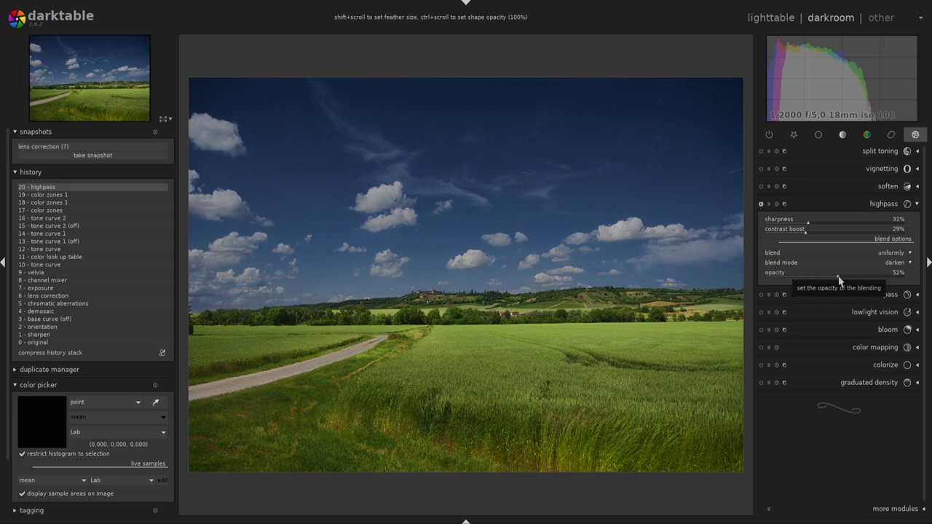
click(761, 204)
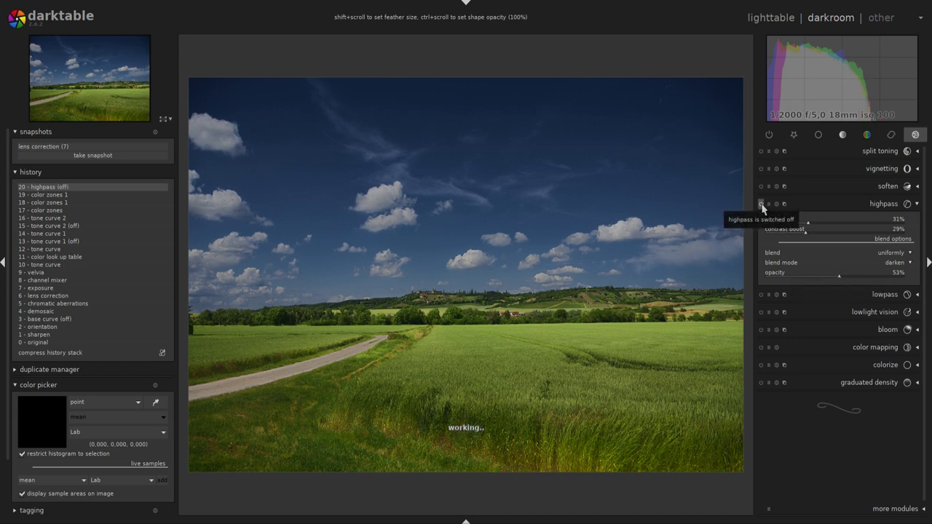
click(761, 204)
click(761, 205)
click(761, 206)
Lower the highpass blending opacity to 42% and compare the image without and with the filter
click(834, 275)
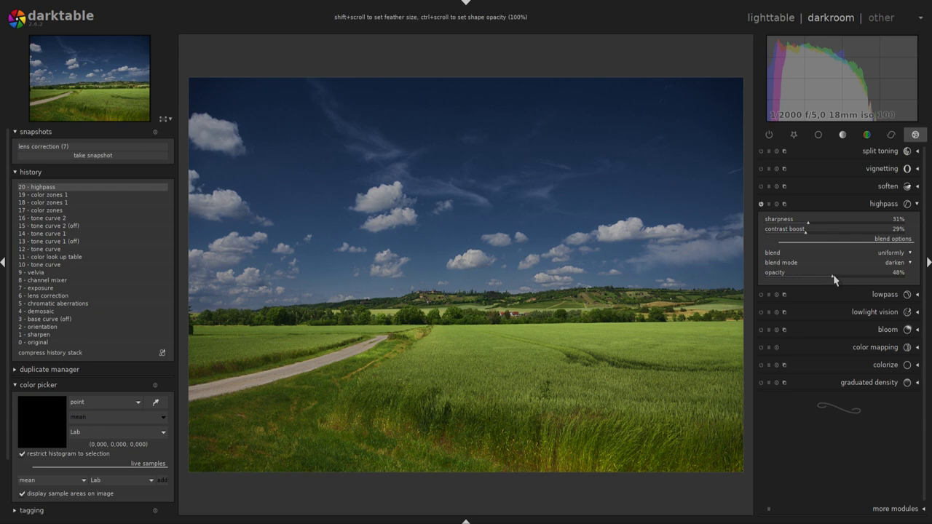
drag(834, 280, 823, 283)
click(762, 204)
click(761, 205)
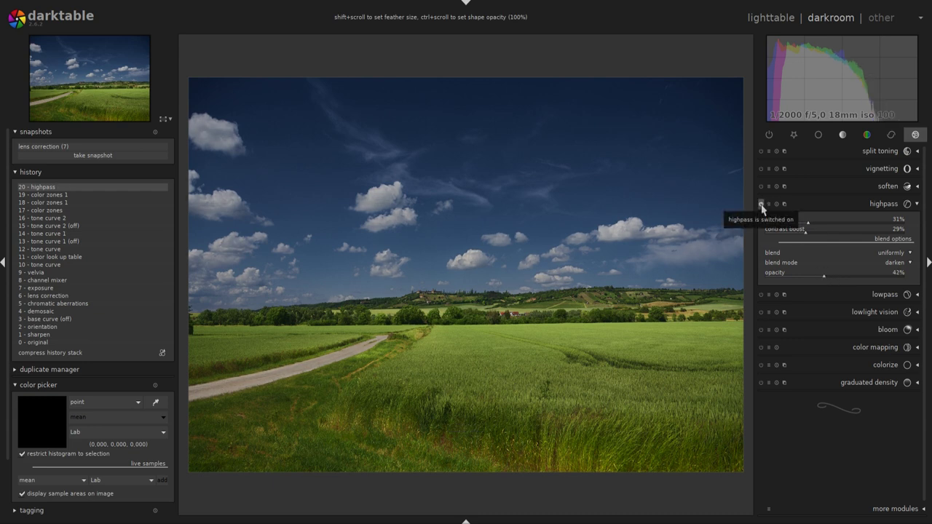
click(761, 206)
click(762, 205)
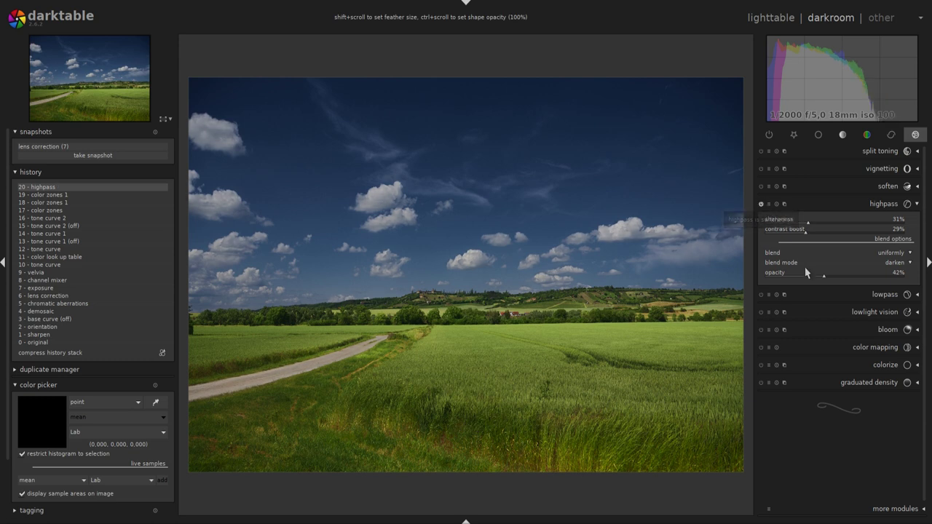
Set the highpass blending opacity to 23%, compare the image without and with the filter, and collapse its settings
drag(824, 279, 799, 281)
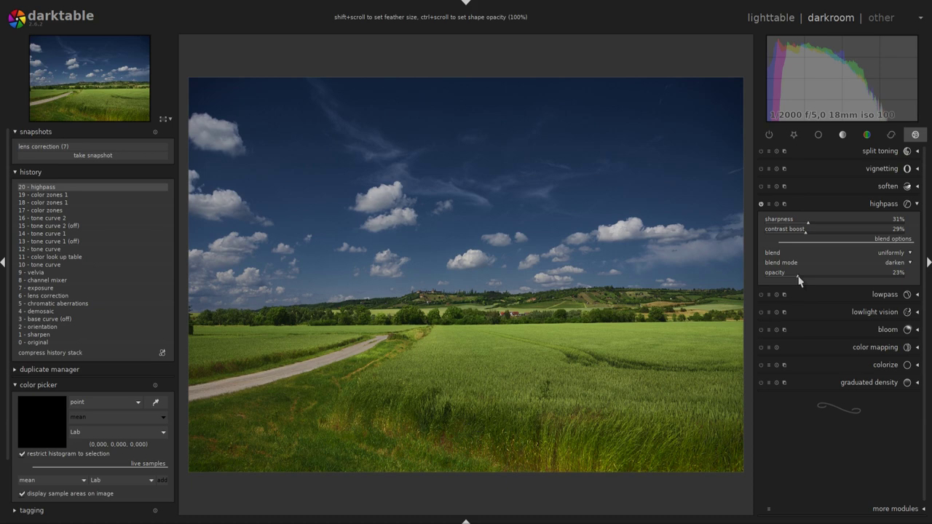
click(762, 205)
click(761, 205)
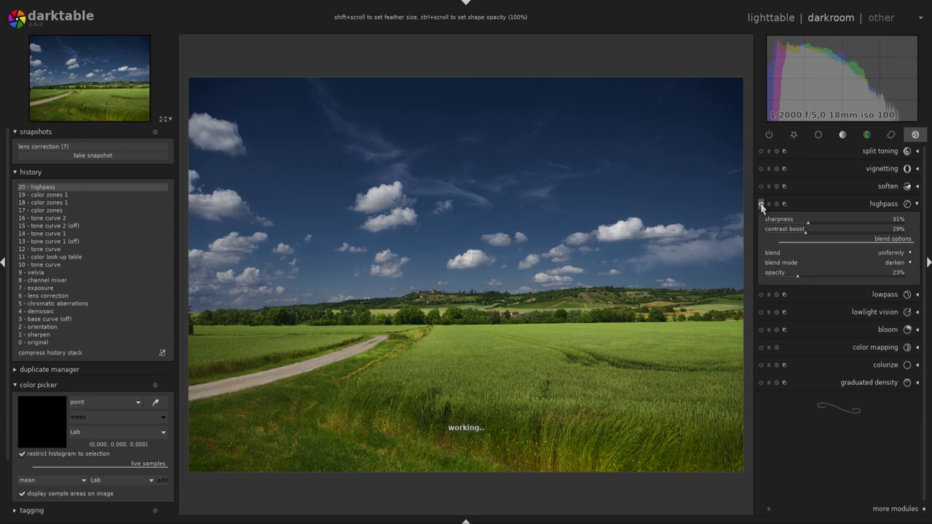
click(915, 207)
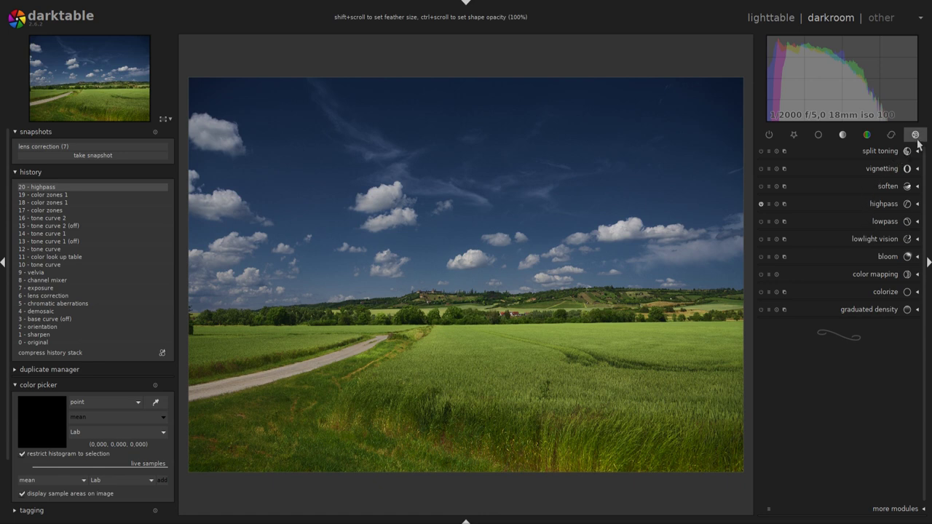
Apply bloom with size 88%, threshold 12% and strength 89%, blended uniformly in multiply mode
click(917, 257)
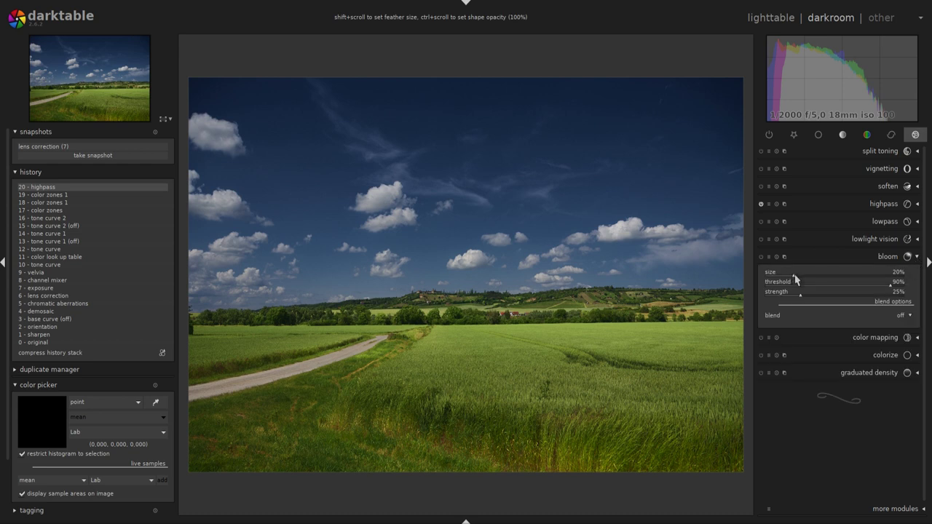
drag(795, 279, 890, 300)
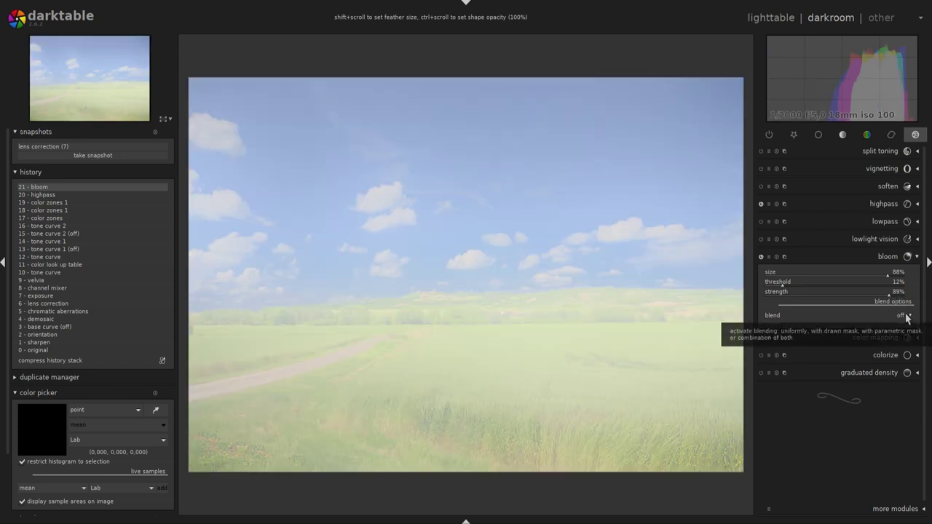
click(907, 316)
click(904, 325)
click(901, 327)
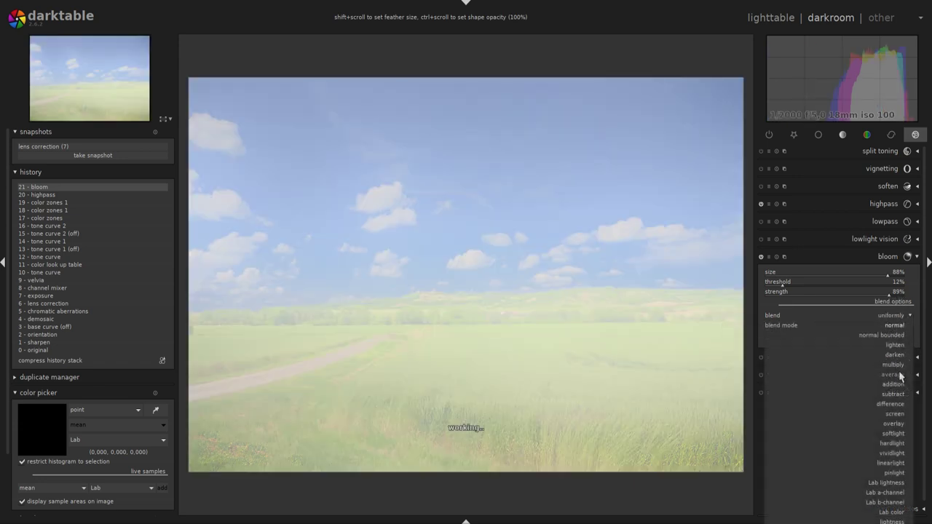
click(894, 365)
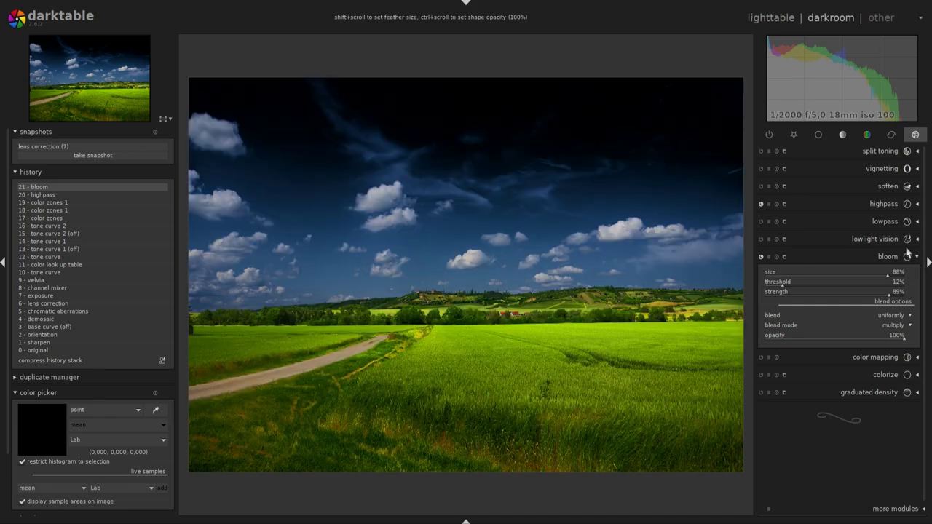
Set the saturation to -0.42 in contrast brightness saturation, compare the image without and with it, and collapse its settings
click(819, 135)
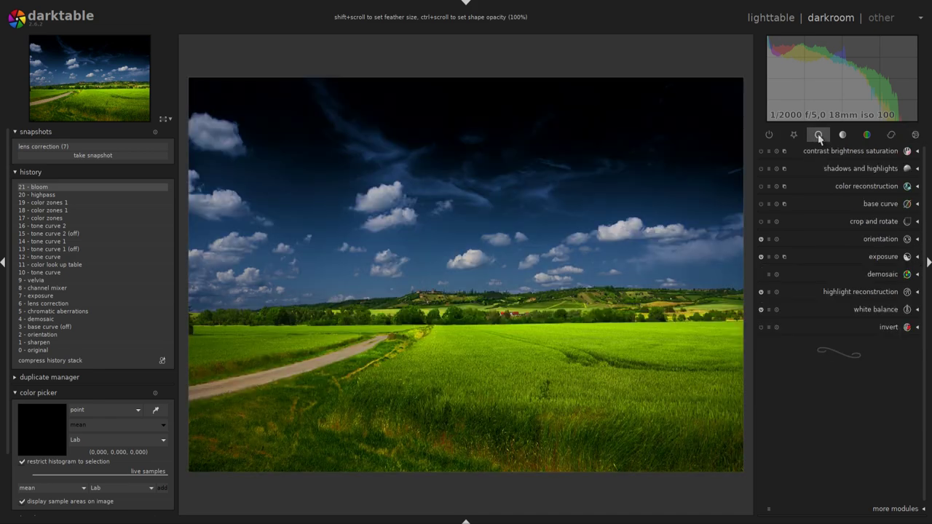
click(912, 155)
drag(836, 190, 811, 193)
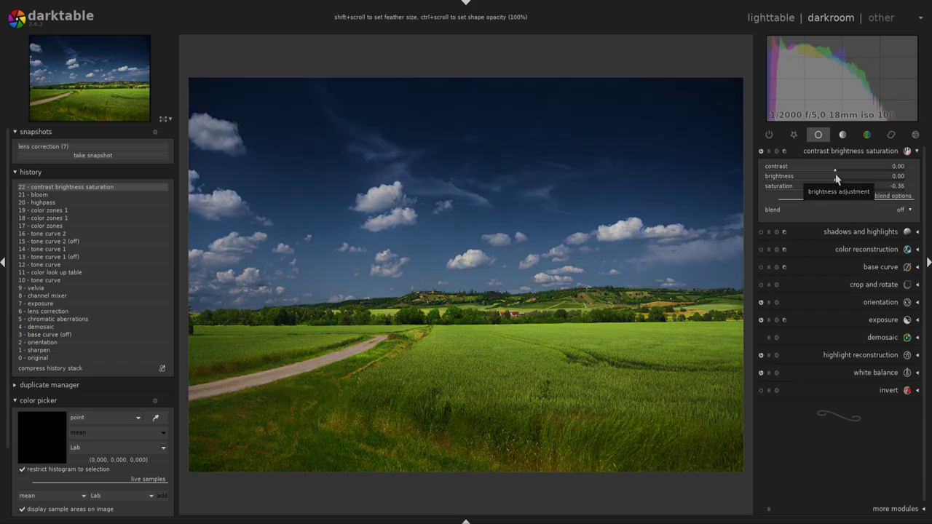
click(807, 193)
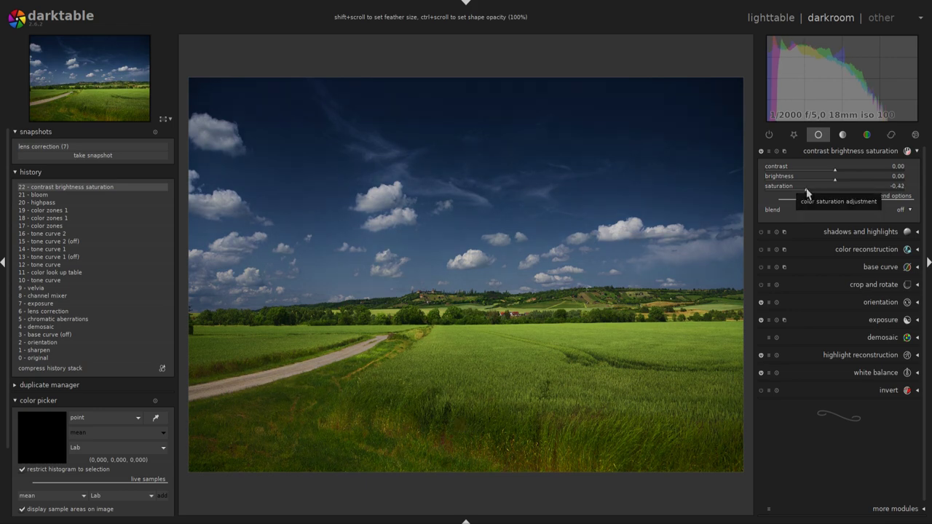
click(761, 151)
click(761, 152)
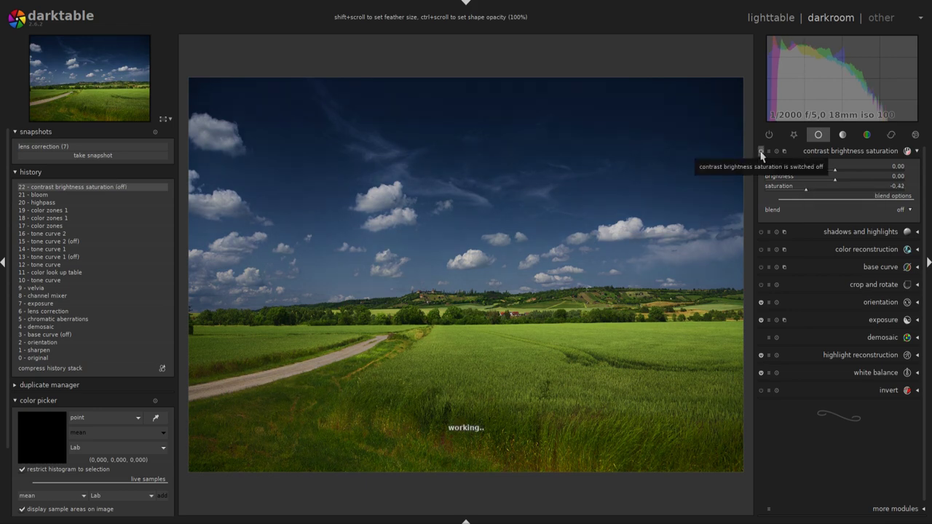
click(917, 151)
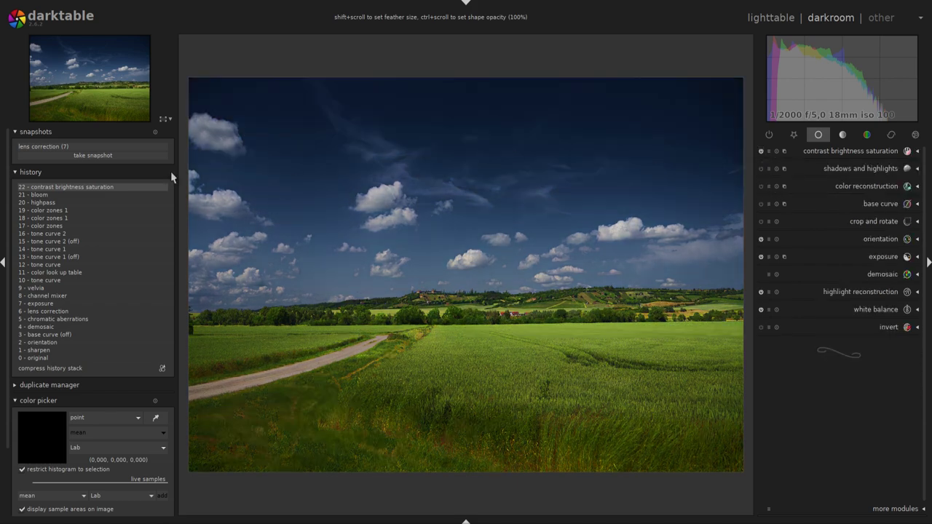
Compare the image at the highpass history state with the contrast brightness saturation state
click(48, 202)
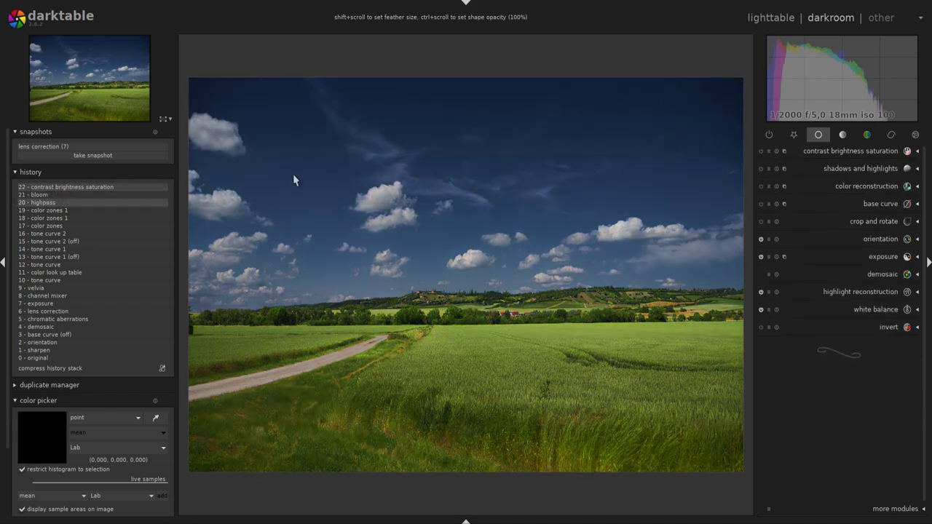
click(90, 188)
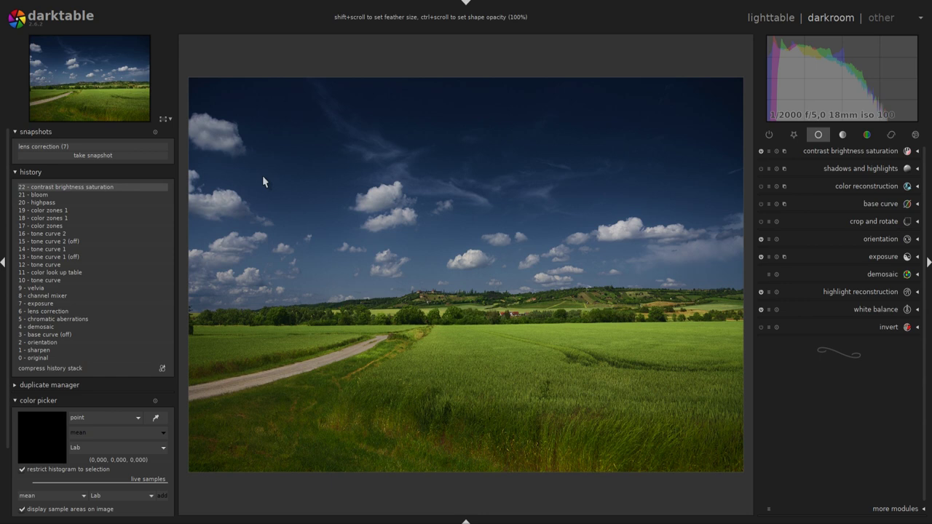
click(47, 203)
click(62, 187)
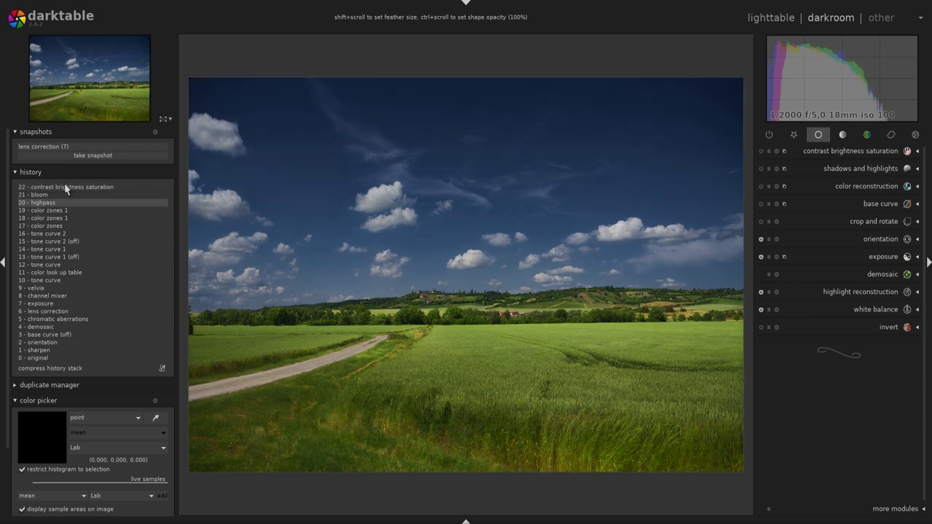
click(66, 189)
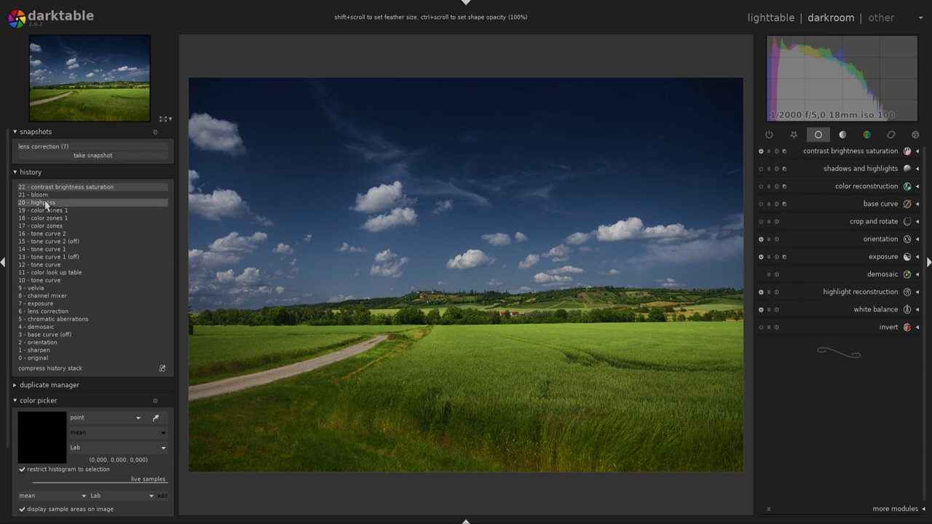
Return to the bloom history state, lower the bloom blending opacity to 50%, and compare the image without and with bloom
click(46, 195)
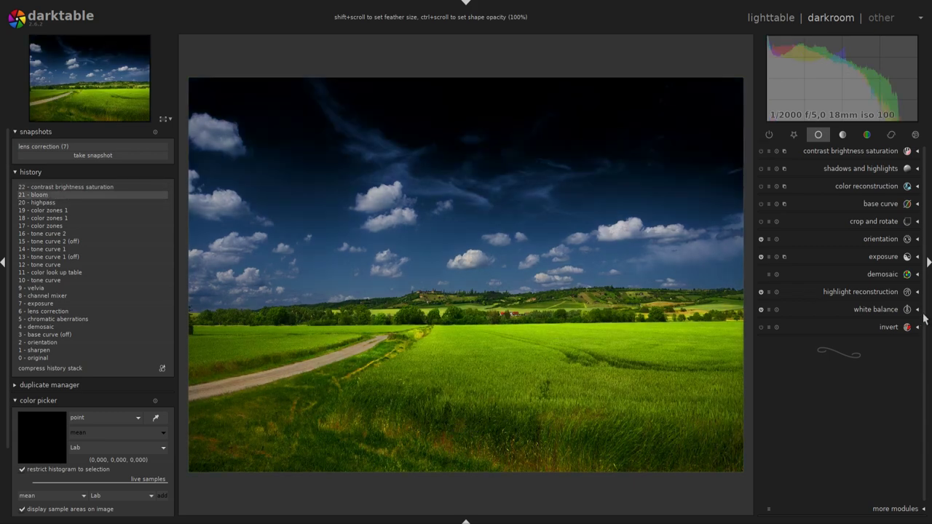
click(891, 135)
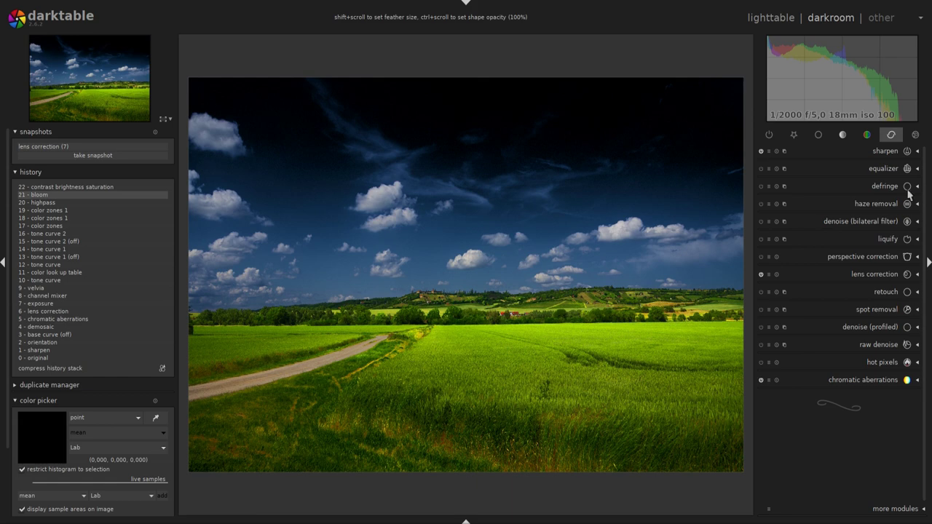
click(915, 135)
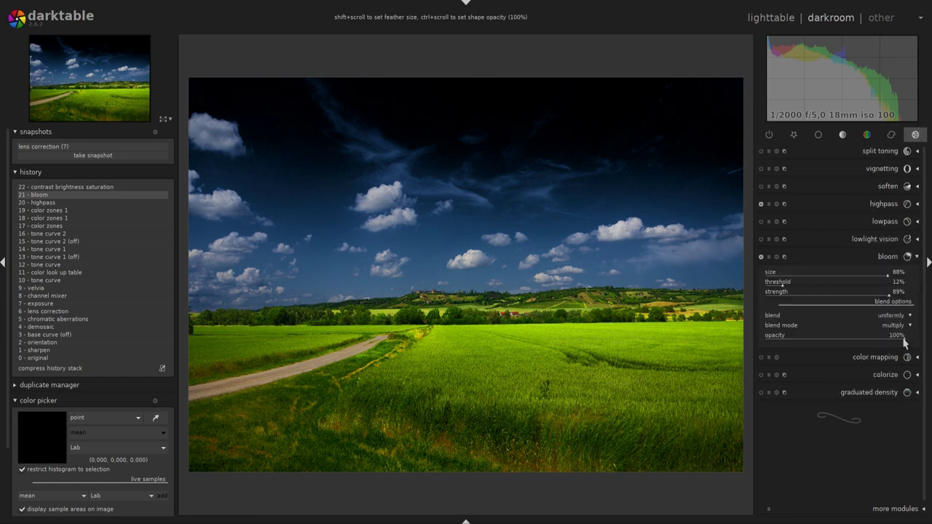
click(835, 336)
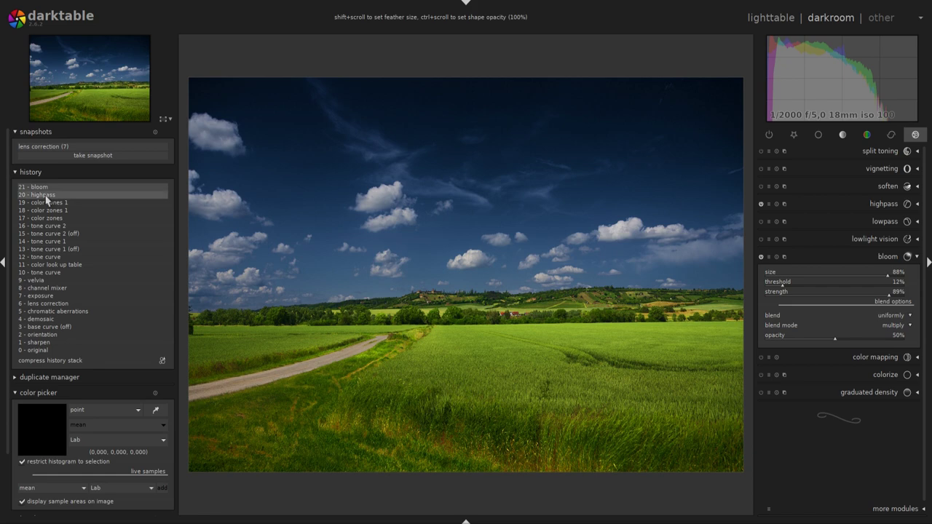
click(45, 196)
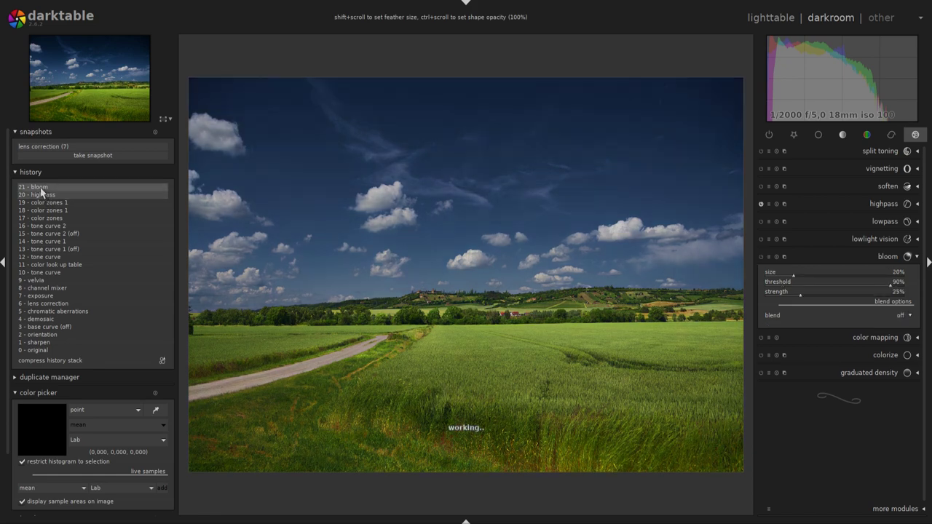
click(41, 188)
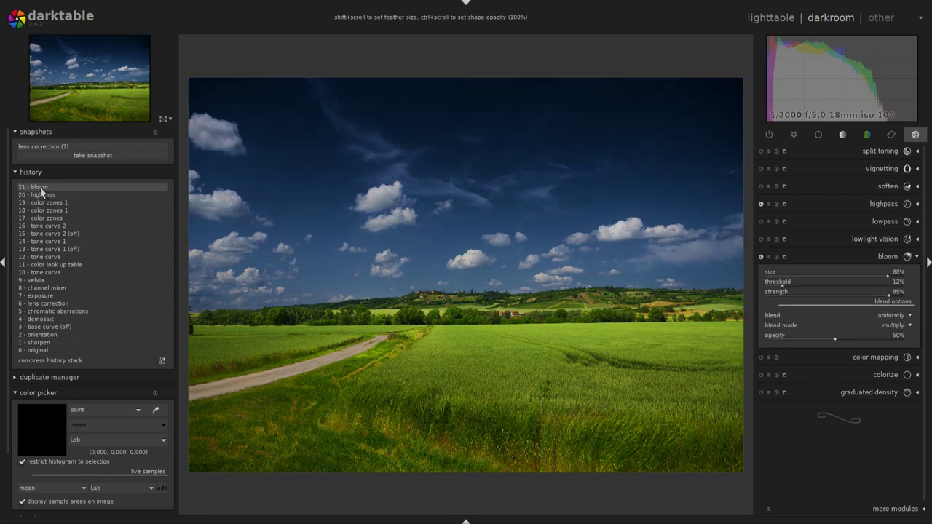
Set the saturation to -0.27 in contrast brightness saturation and compare the result with the bloom and highpass history states
click(817, 134)
click(910, 150)
drag(837, 192, 817, 191)
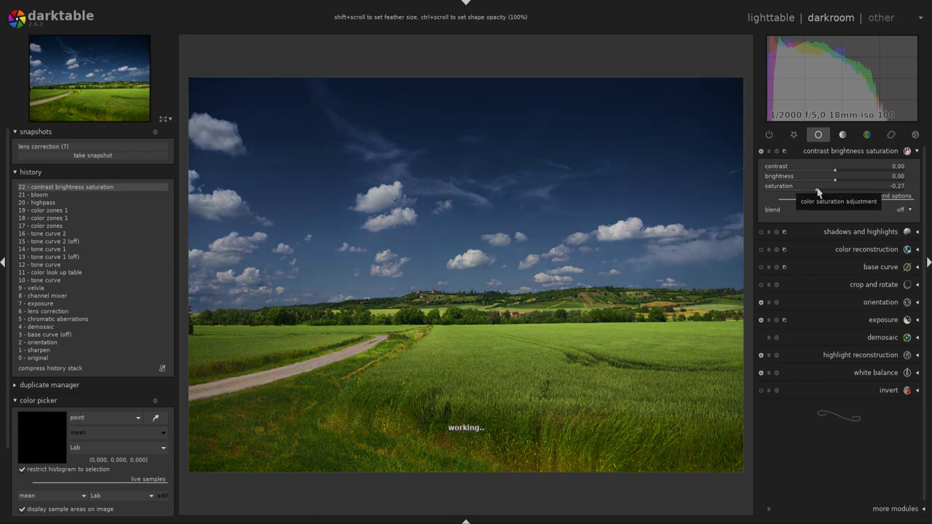
click(64, 194)
click(65, 187)
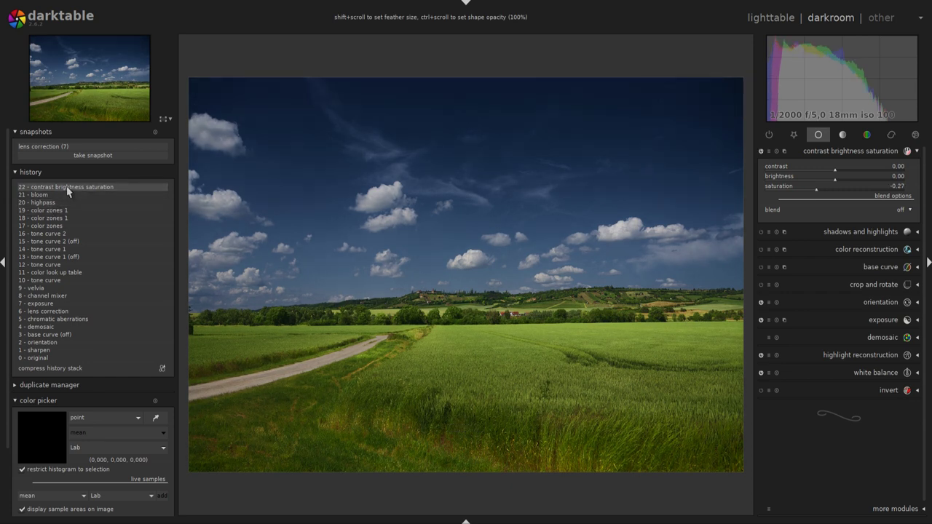
click(49, 204)
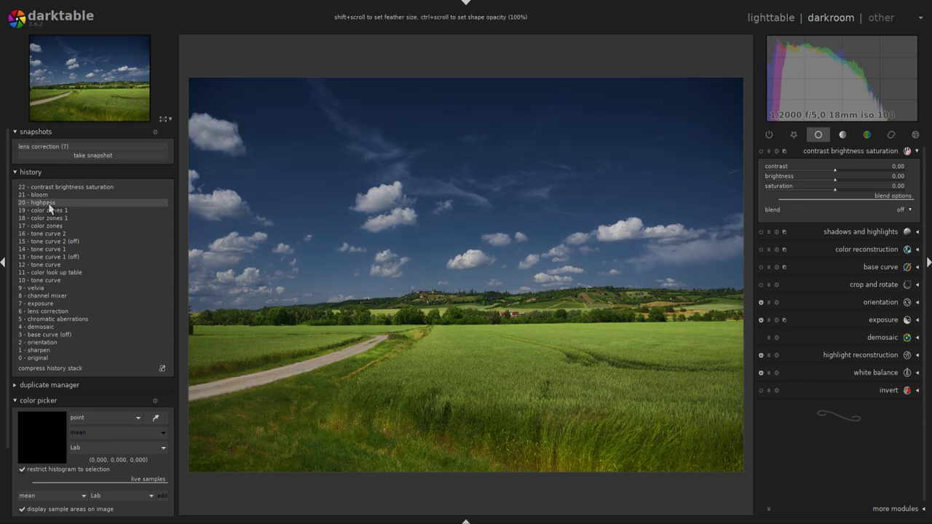
click(74, 189)
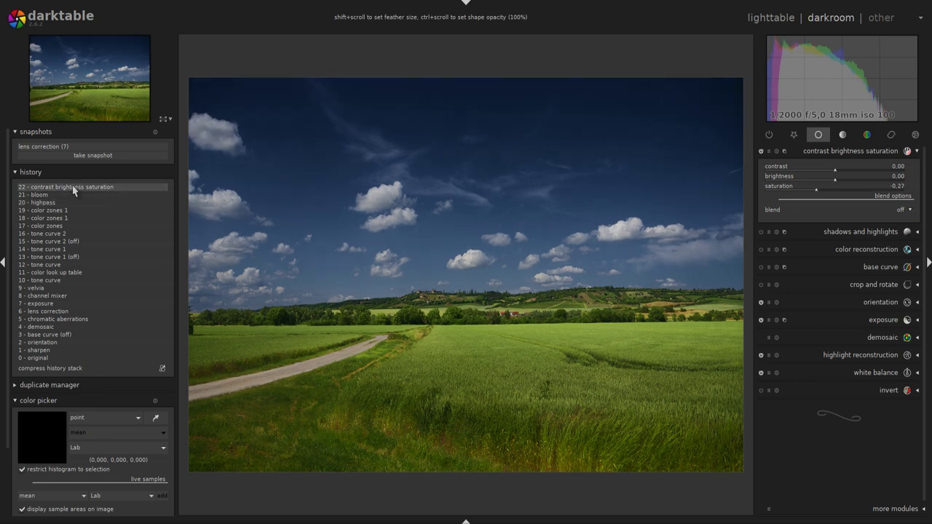
Collapse the contrast brightness saturation settings, compress the history stack, and hide the module panel to enlarge the image
click(921, 153)
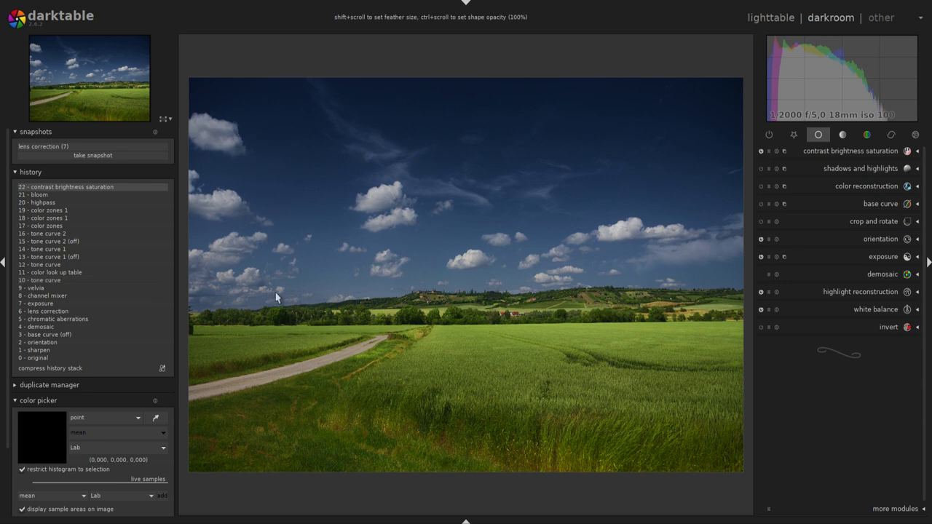
click(54, 371)
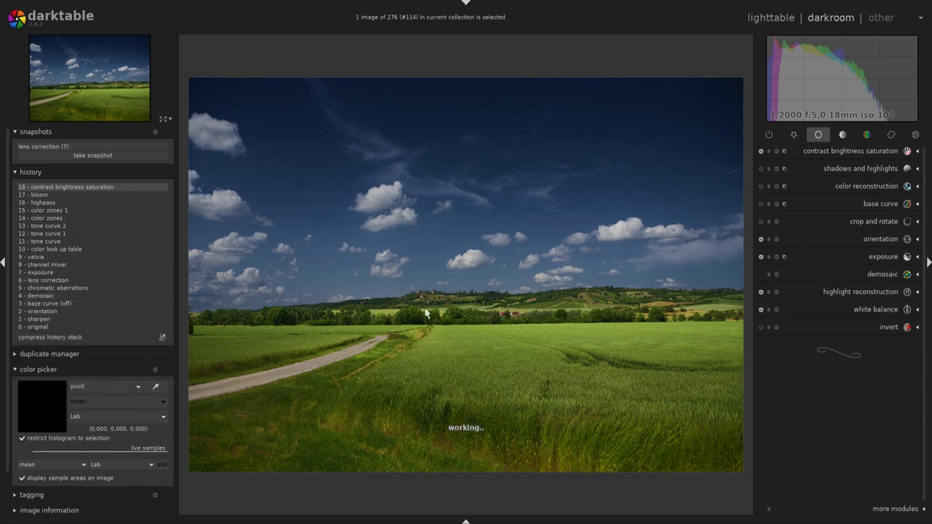
click(928, 263)
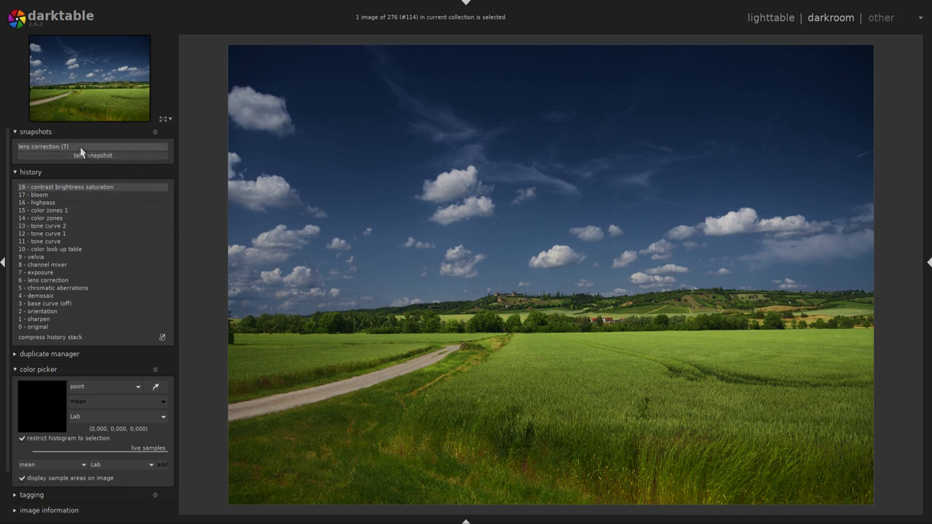
Clear the existing snapshot and take a new one of the exposure history state
click(154, 133)
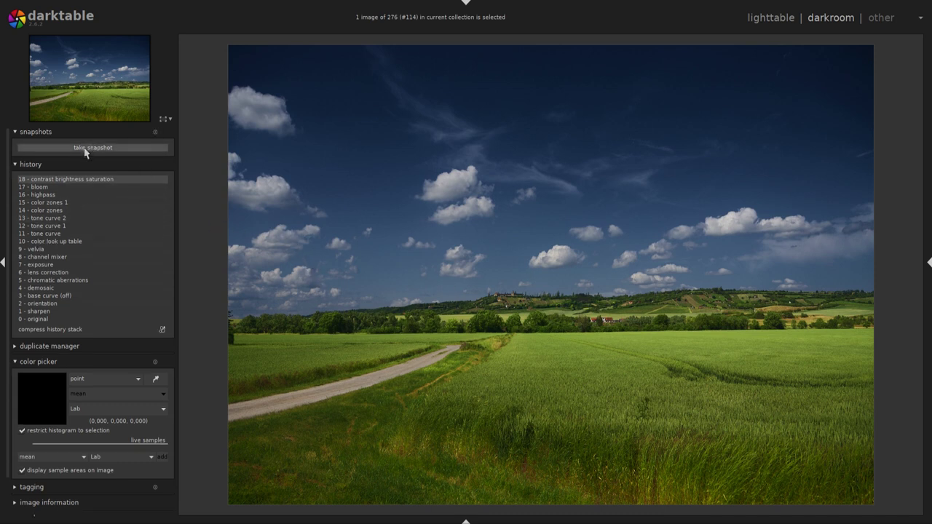
click(42, 267)
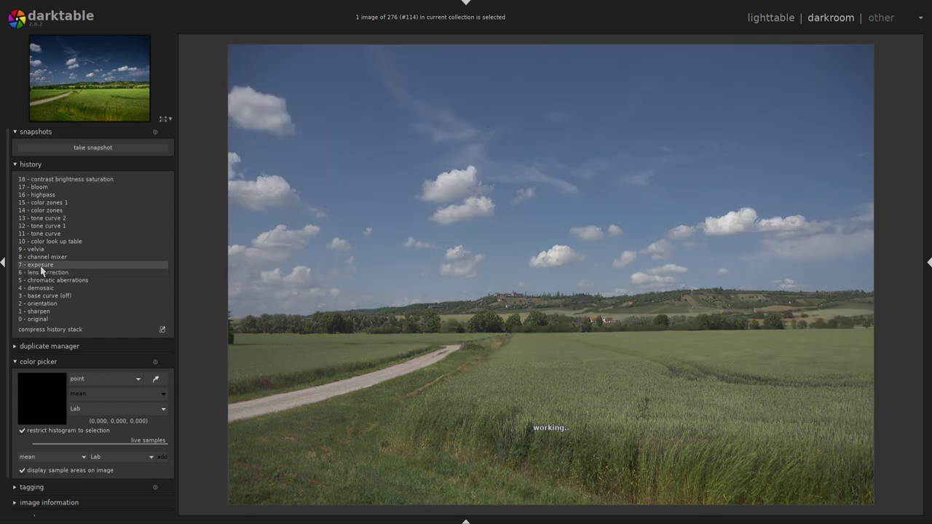
click(86, 150)
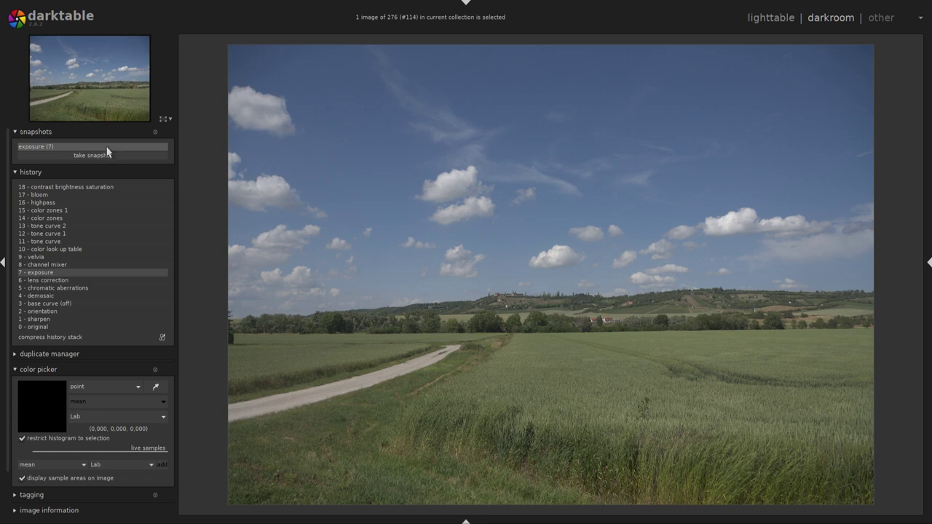
Compare the exposure snapshot with the final contrast brightness saturation state by sweeping the split line across the whole image
click(107, 148)
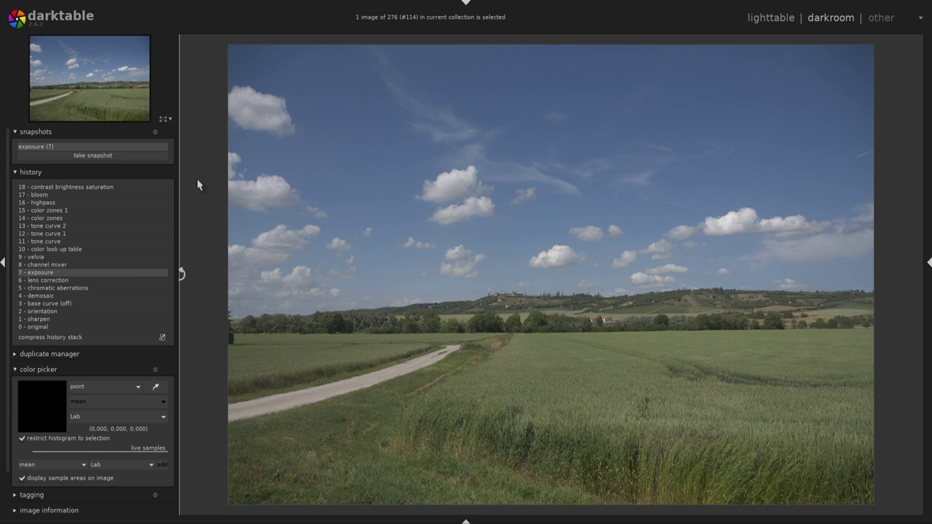
drag(180, 191, 552, 227)
click(73, 187)
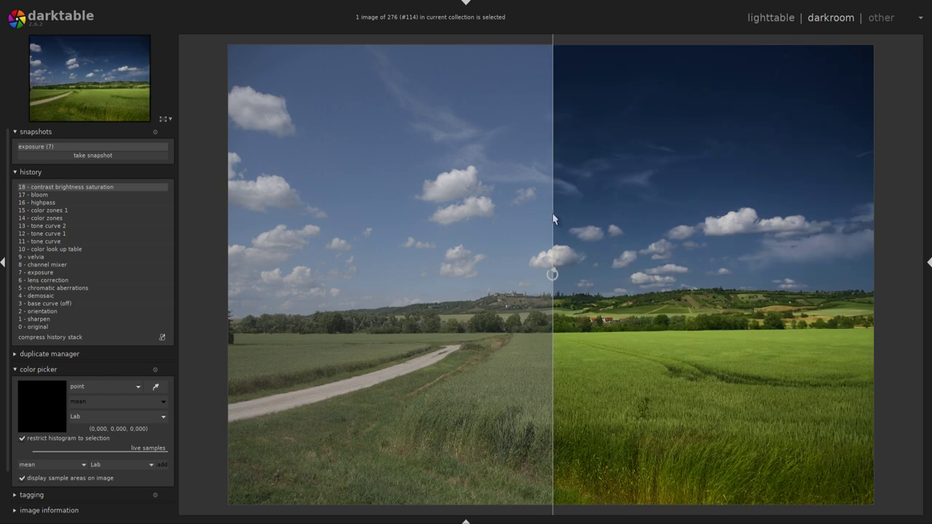
drag(566, 220, 865, 249)
drag(895, 249, 175, 223)
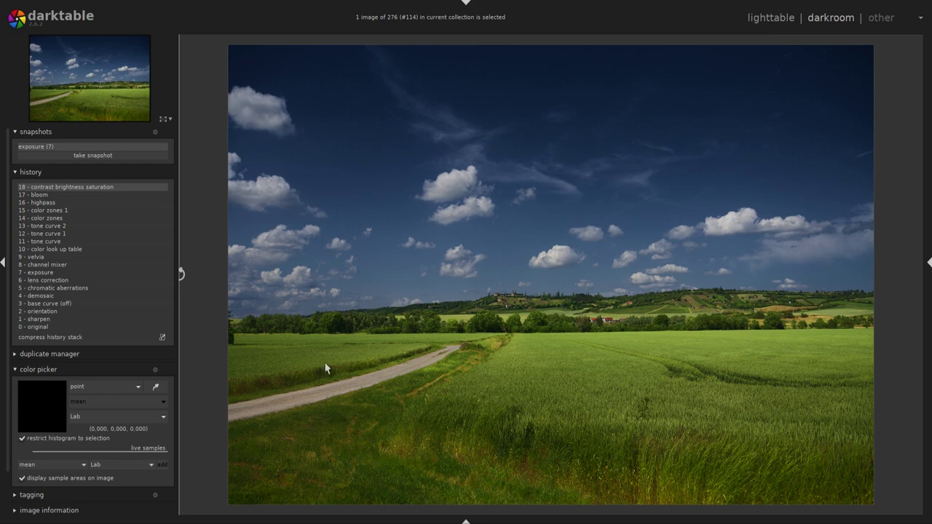